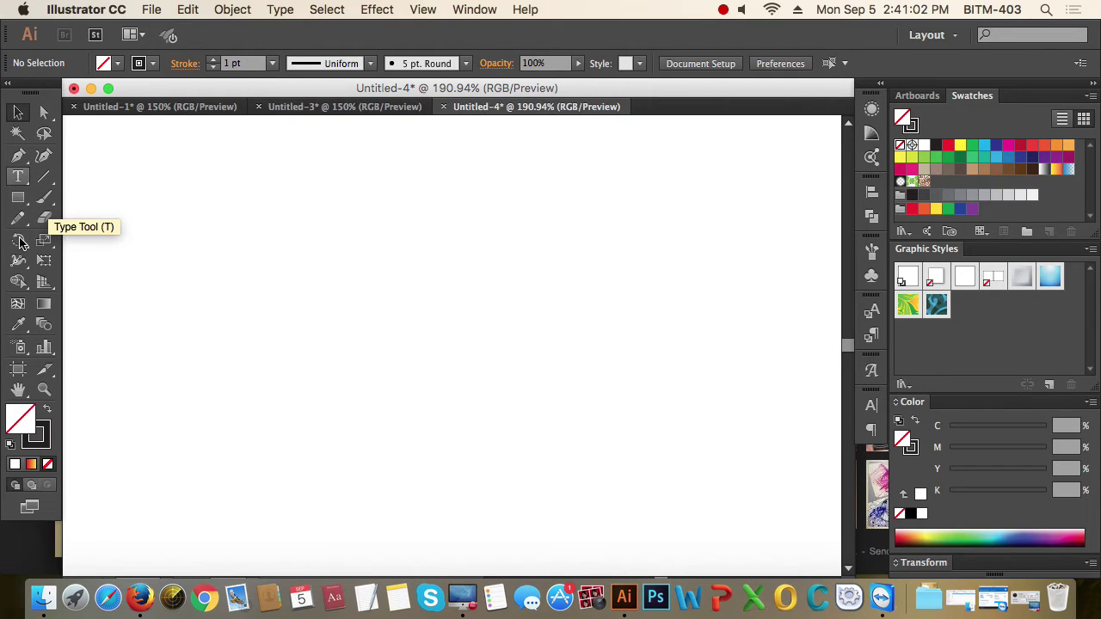
Tear off the Rotate and Reflect tool group as a floating panel and place it over the upper part of the canvas.
click(19, 240)
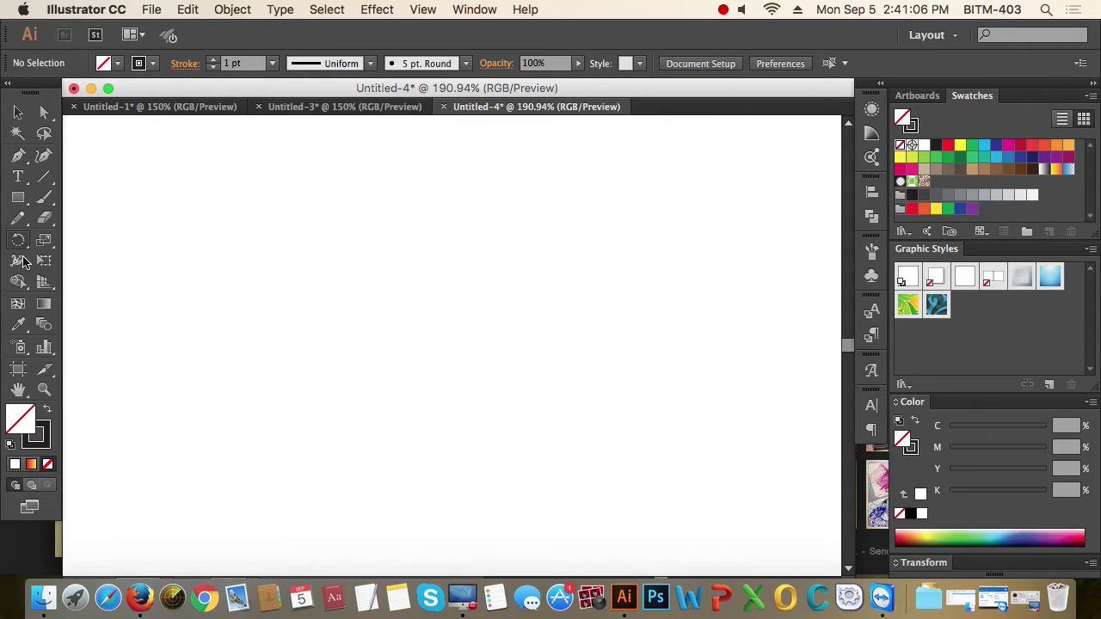
click(19, 241)
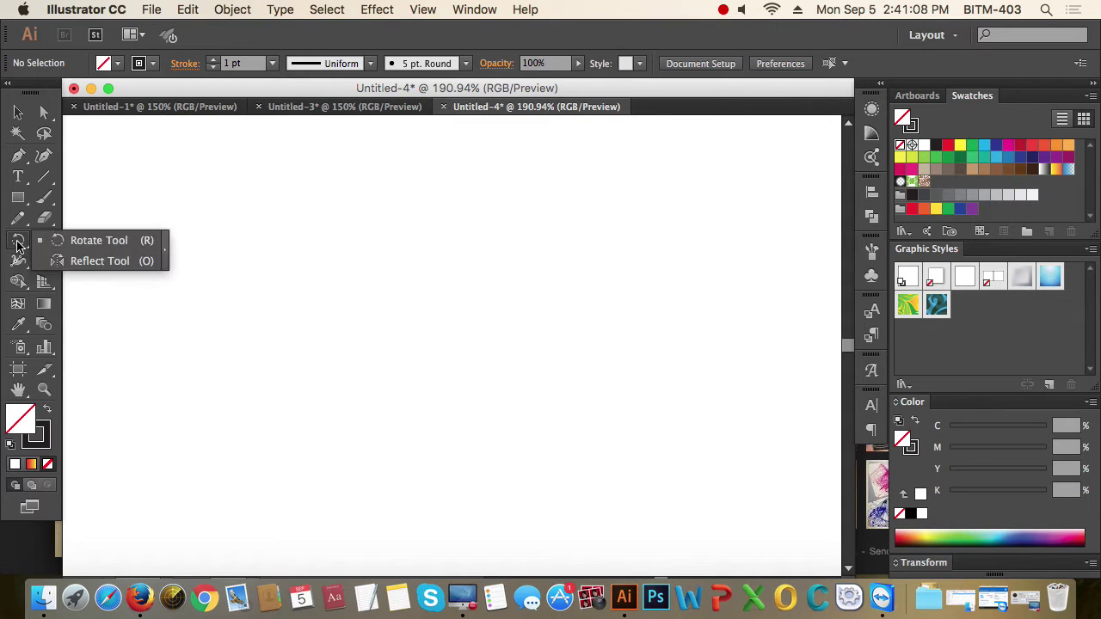
click(166, 250)
drag(55, 252, 790, 138)
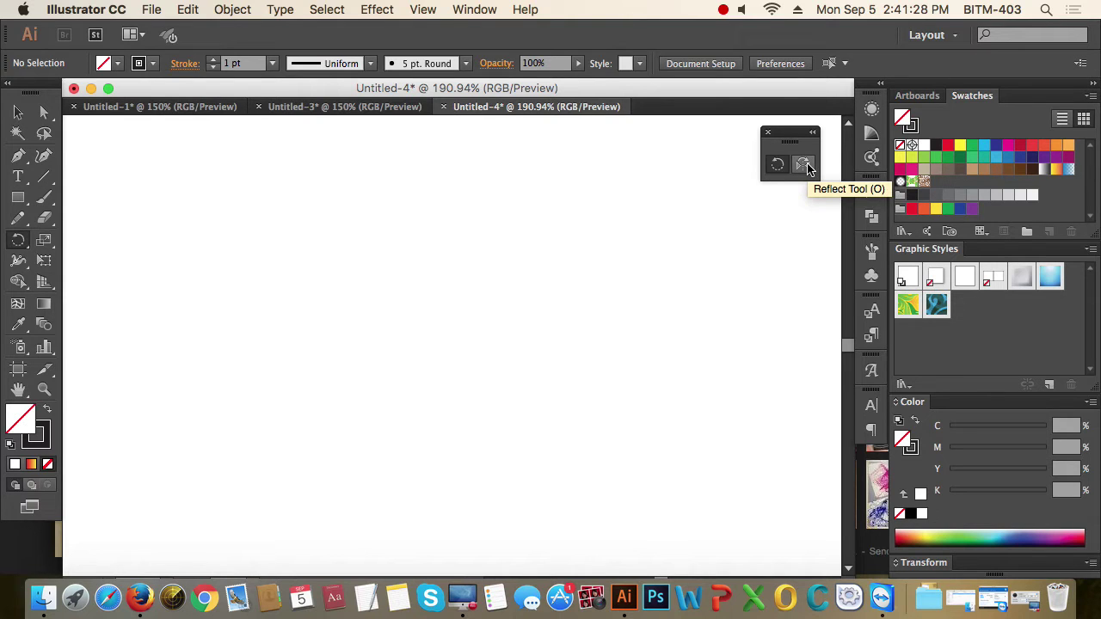
Draw a tall, narrow upright rectangle near the middle of the canvas and select it.
click(19, 114)
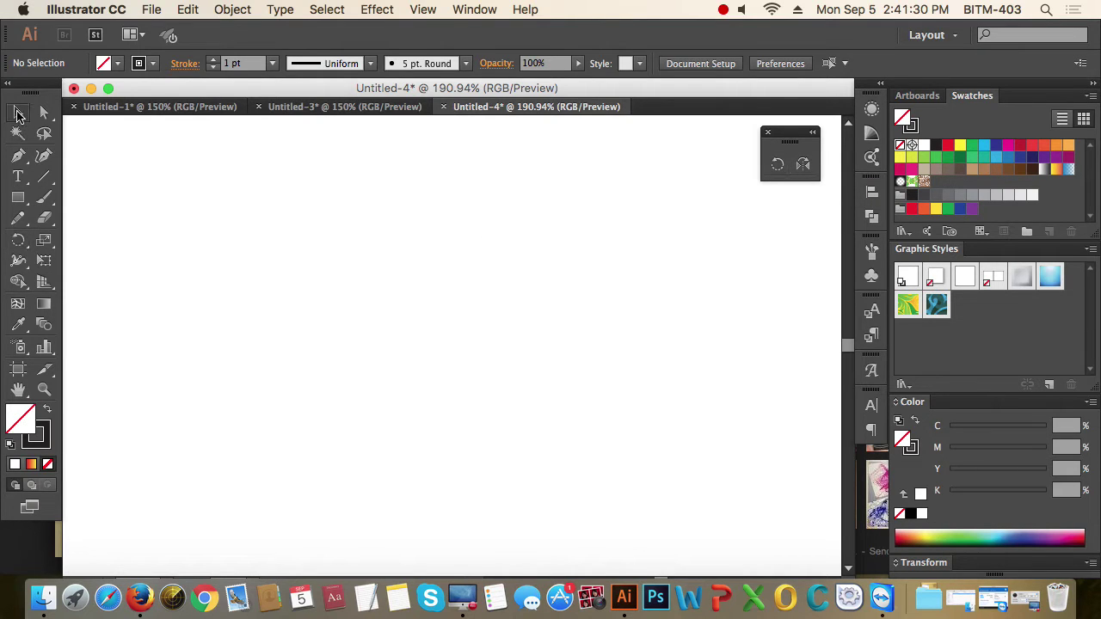
click(18, 197)
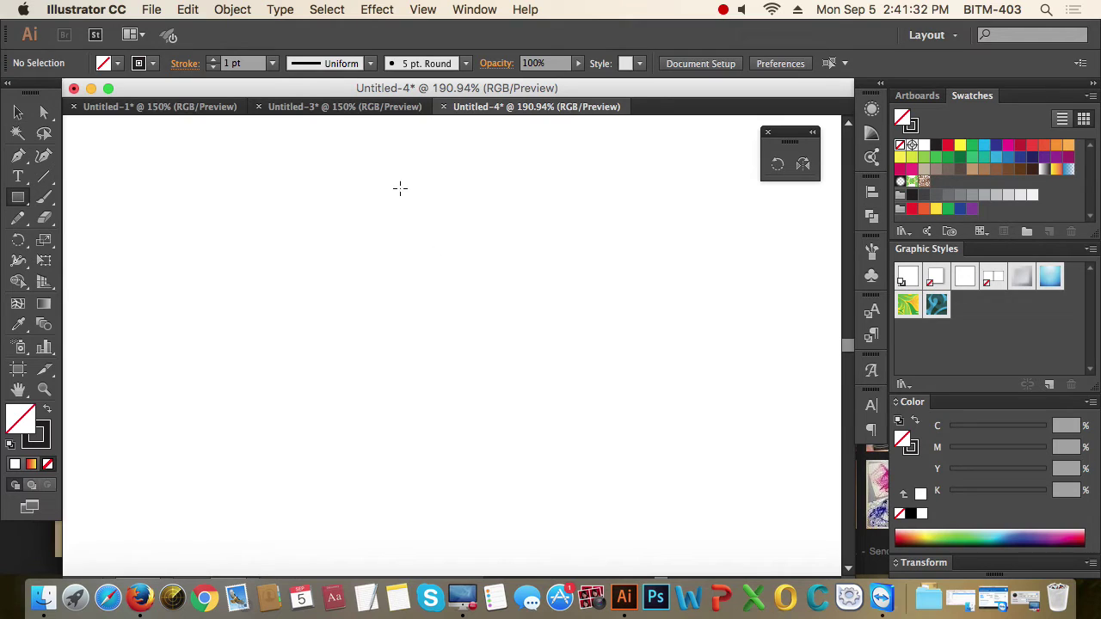
drag(399, 188, 472, 437)
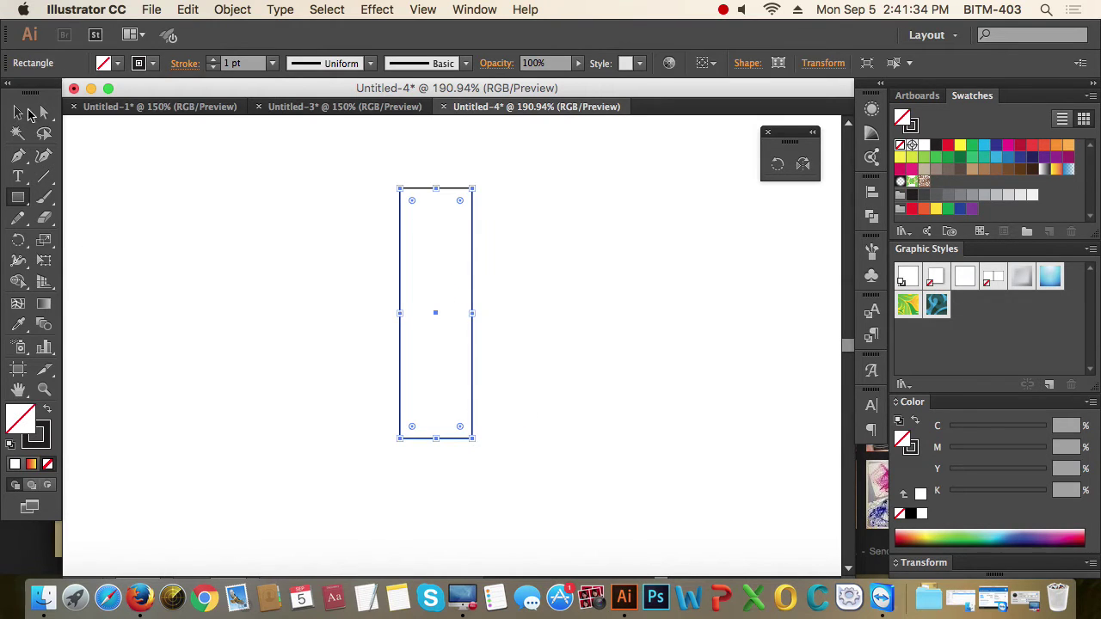
click(19, 114)
click(644, 337)
click(412, 302)
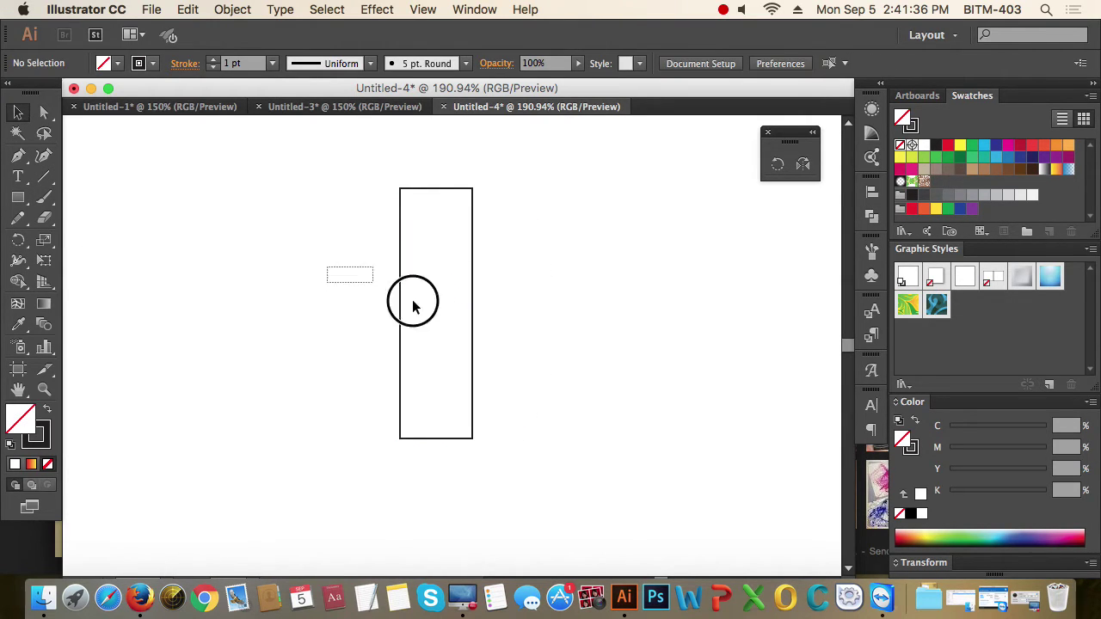
drag(413, 306, 643, 388)
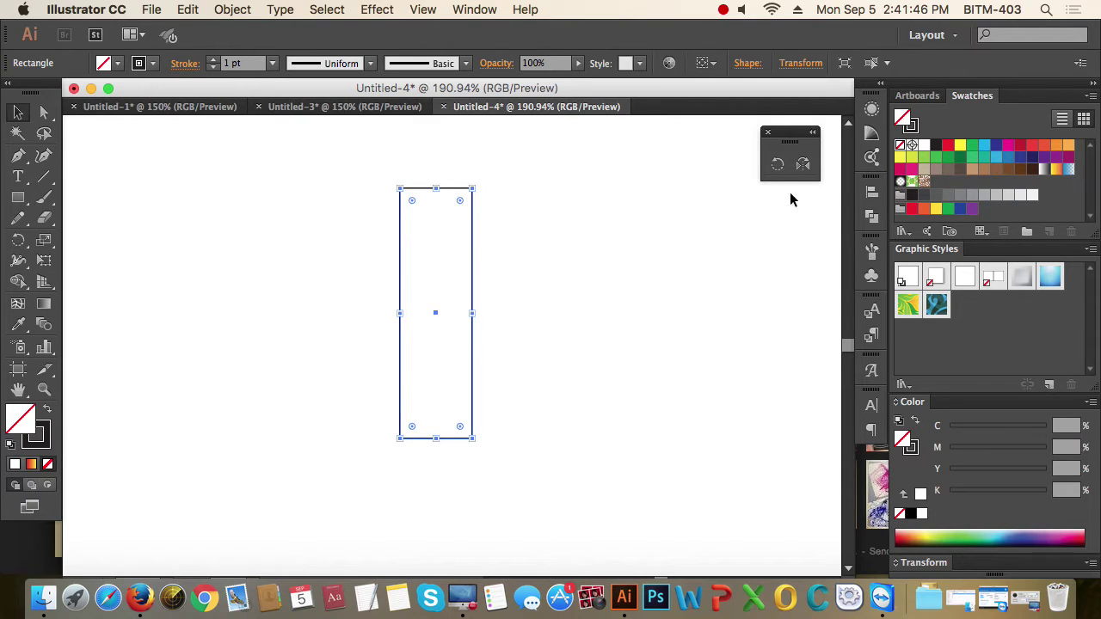
Rotate the rectangle 45° about its centre, toggling the preview to compare it with the original.
click(778, 166)
double_click(778, 166)
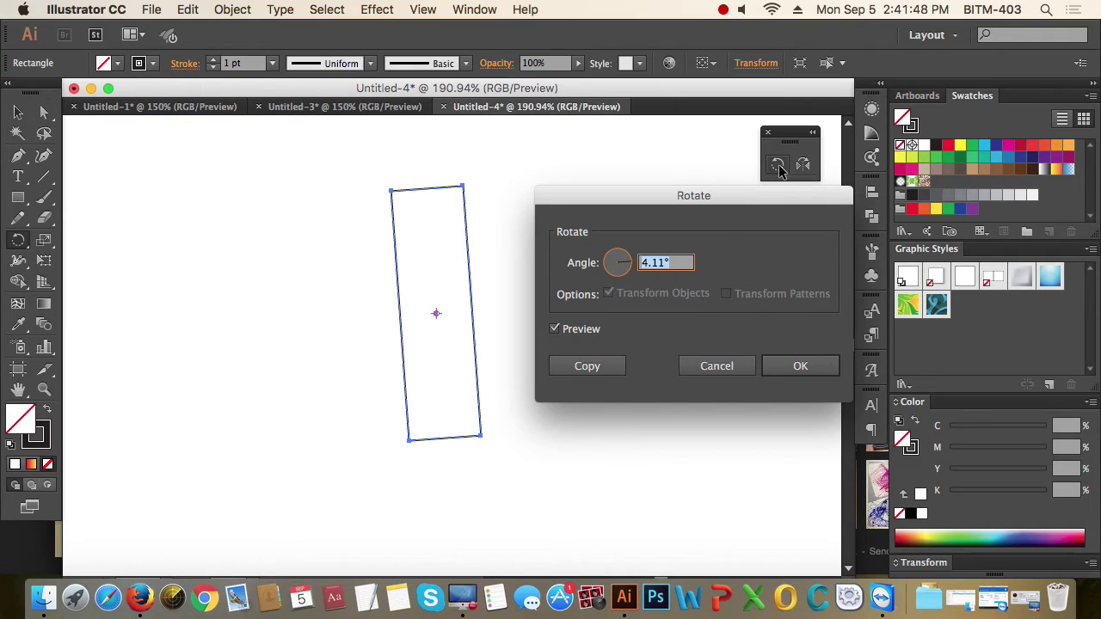
drag(729, 201, 733, 236)
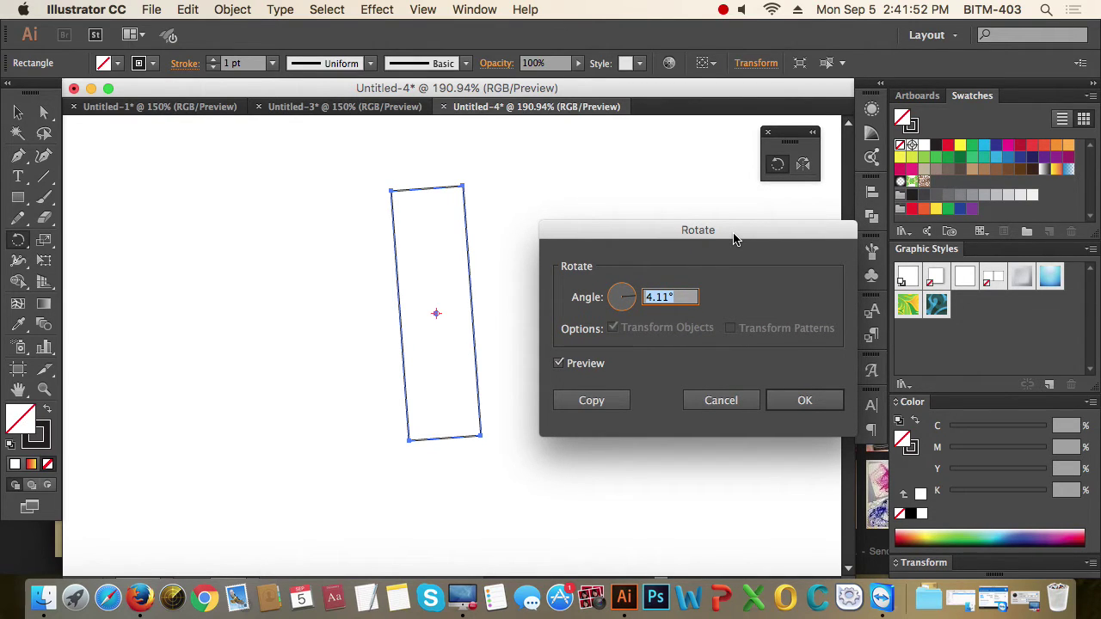
text(45)
key(Tab)
key(Tab)
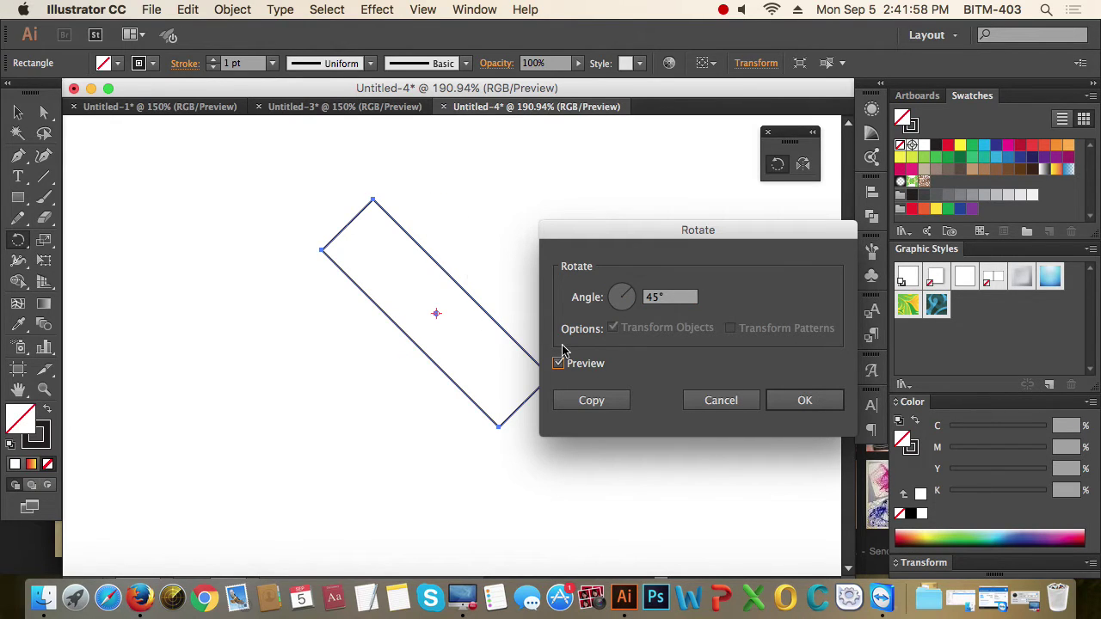
click(558, 365)
click(558, 365)
click(558, 365)
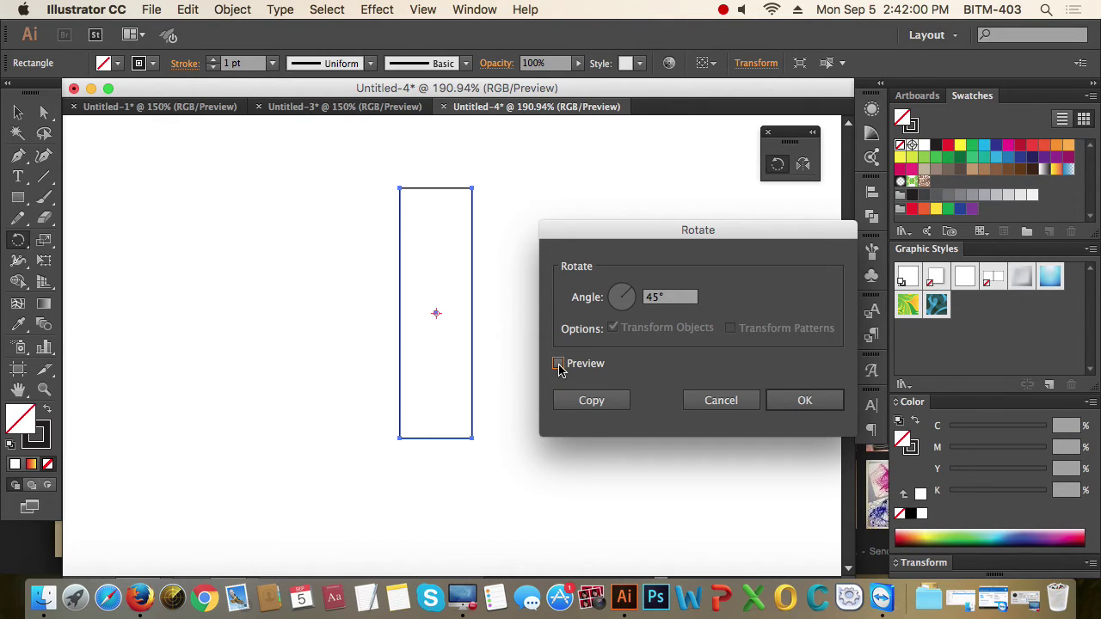
click(558, 365)
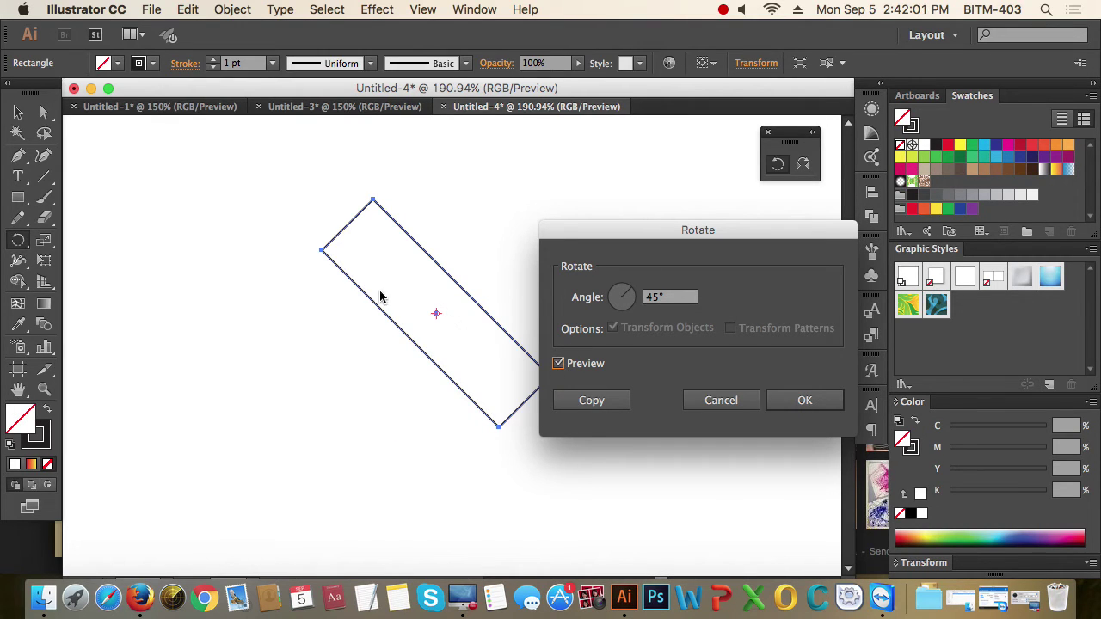
click(800, 404)
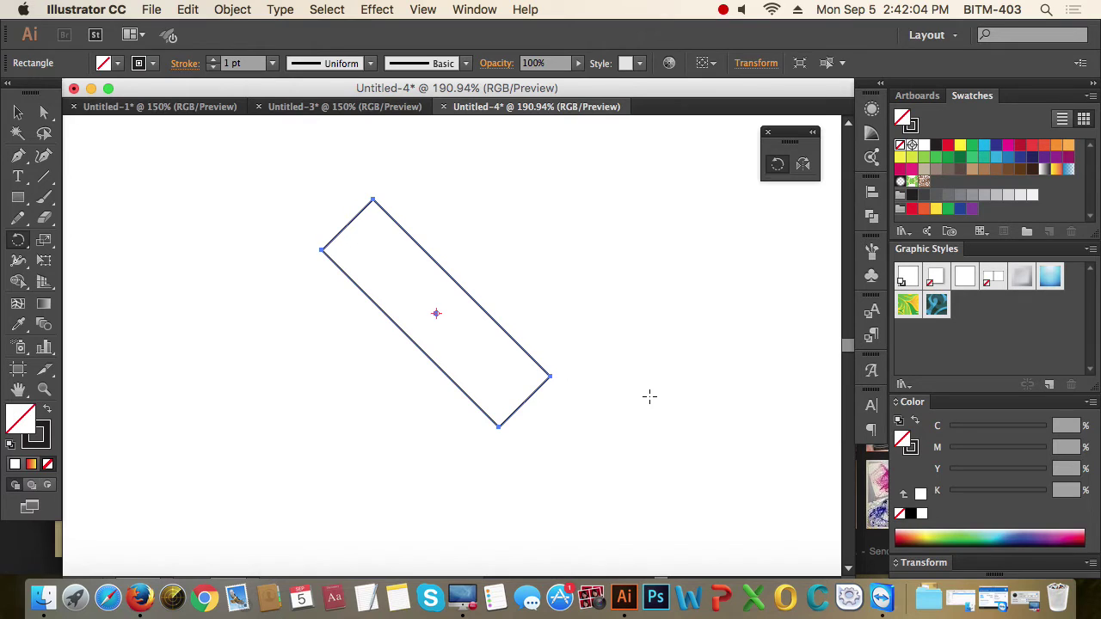
Undo the 45° rotation and reselect the rectangle.
key(v)
drag(545, 290, 401, 383)
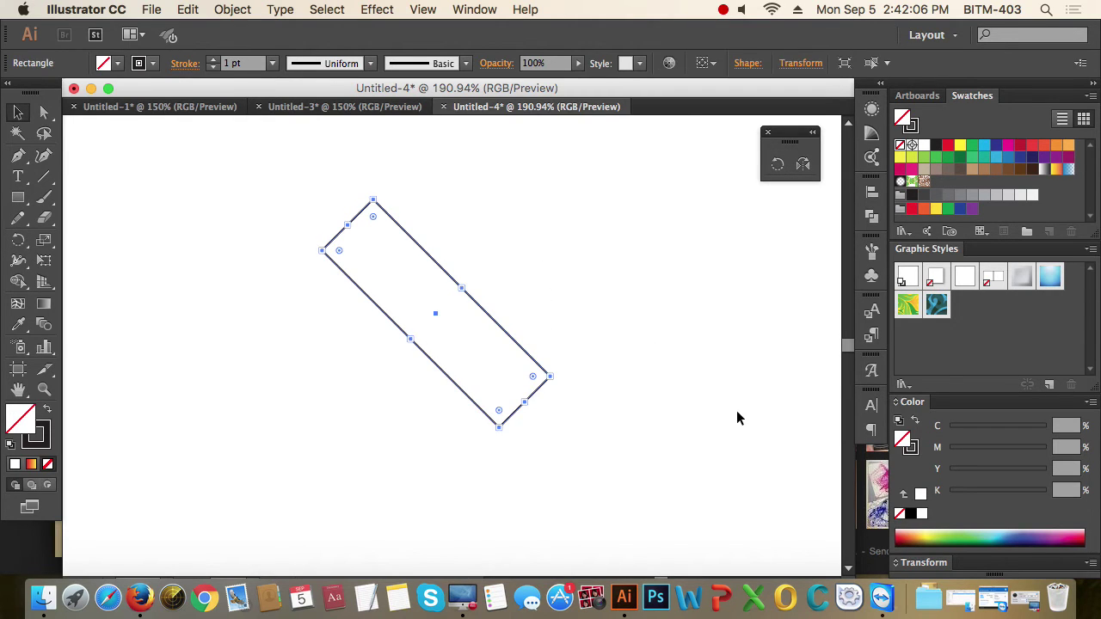
key(super+z)
click(665, 381)
key(super+a)
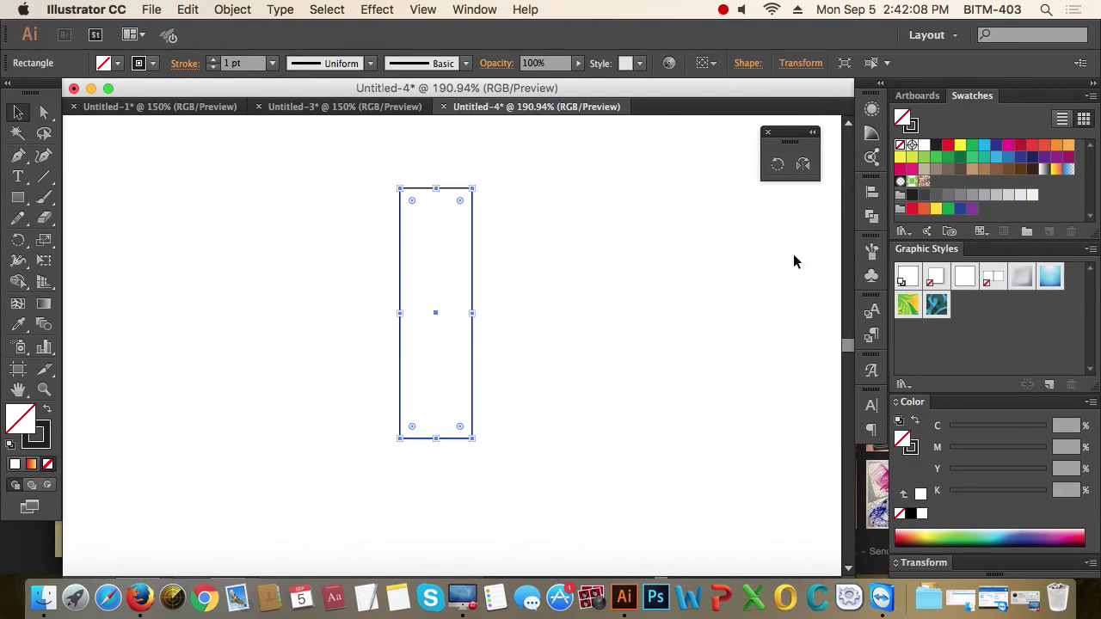
Create a copy of the rectangle rotated 45° about its centre.
double_click(777, 164)
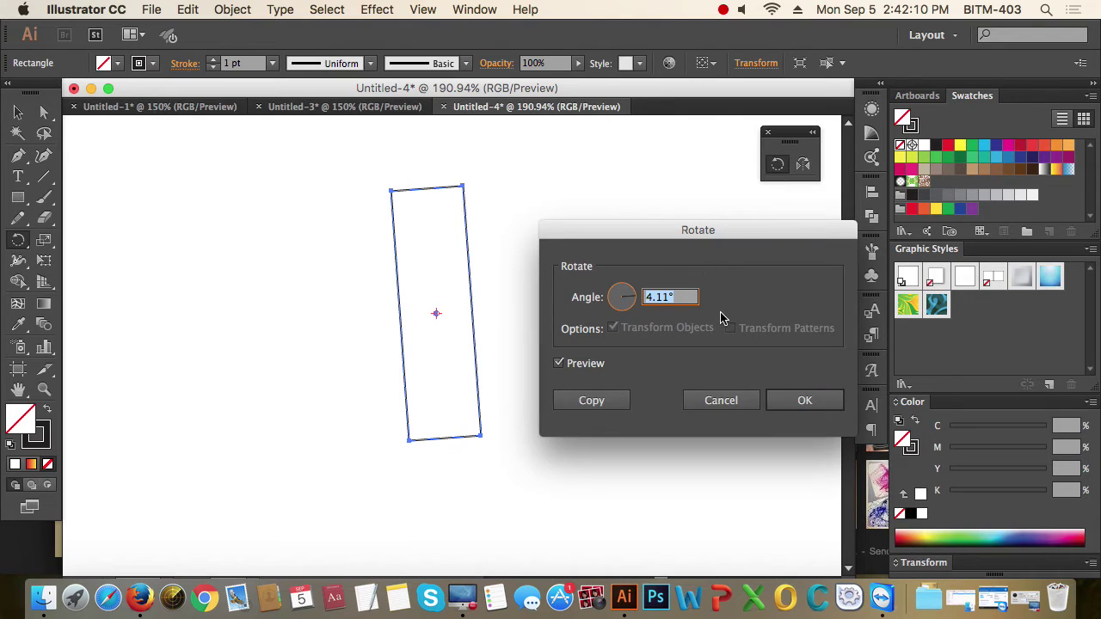
text(45)
key(Tab)
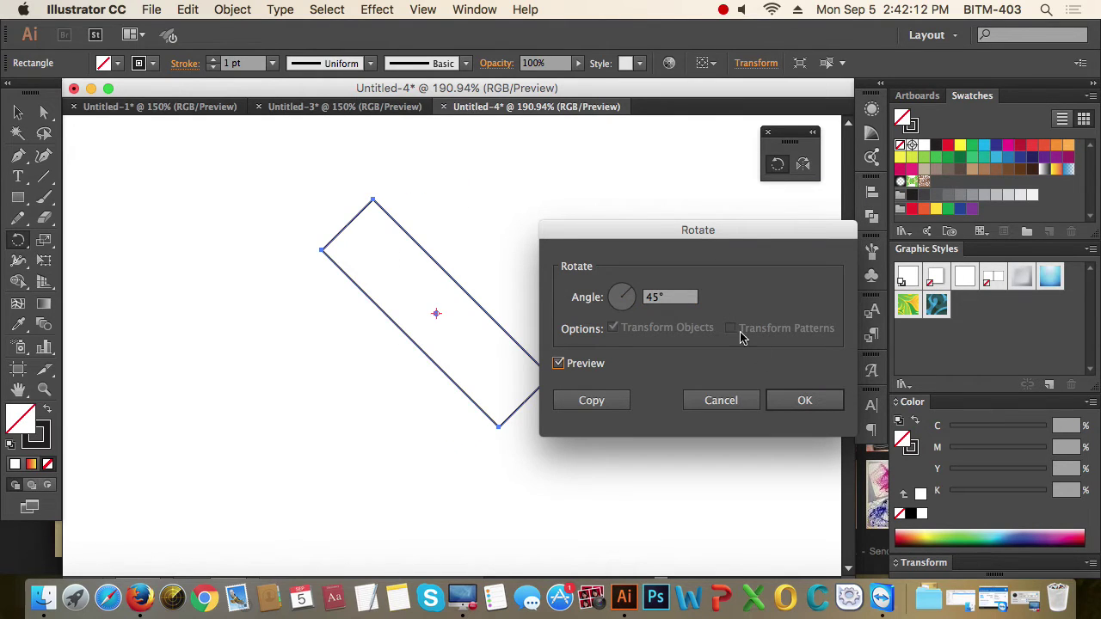
click(606, 405)
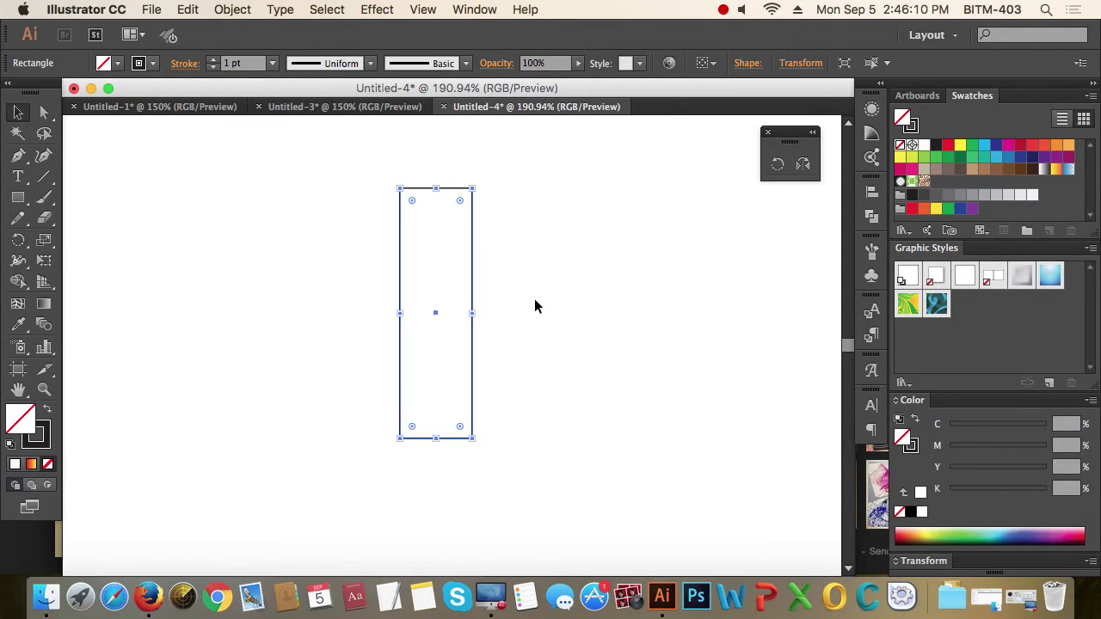
Set the rotation origin just below the rectangle and rotate a copy counterclockwise so it fans out beside the original.
click(479, 299)
click(473, 305)
click(777, 165)
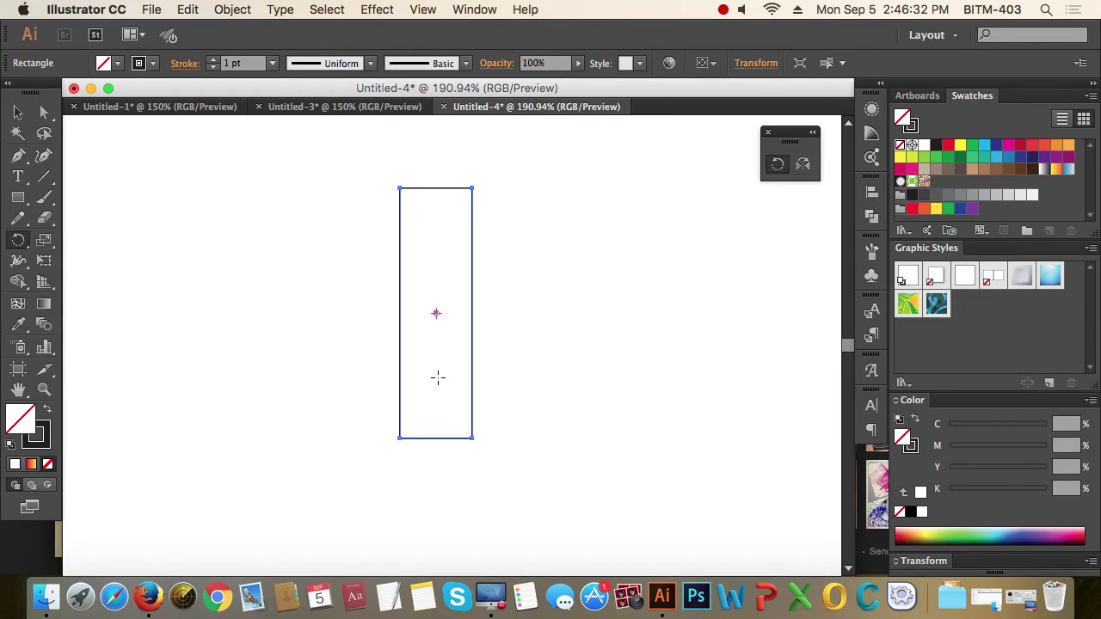
click(432, 454)
drag(443, 222, 417, 219)
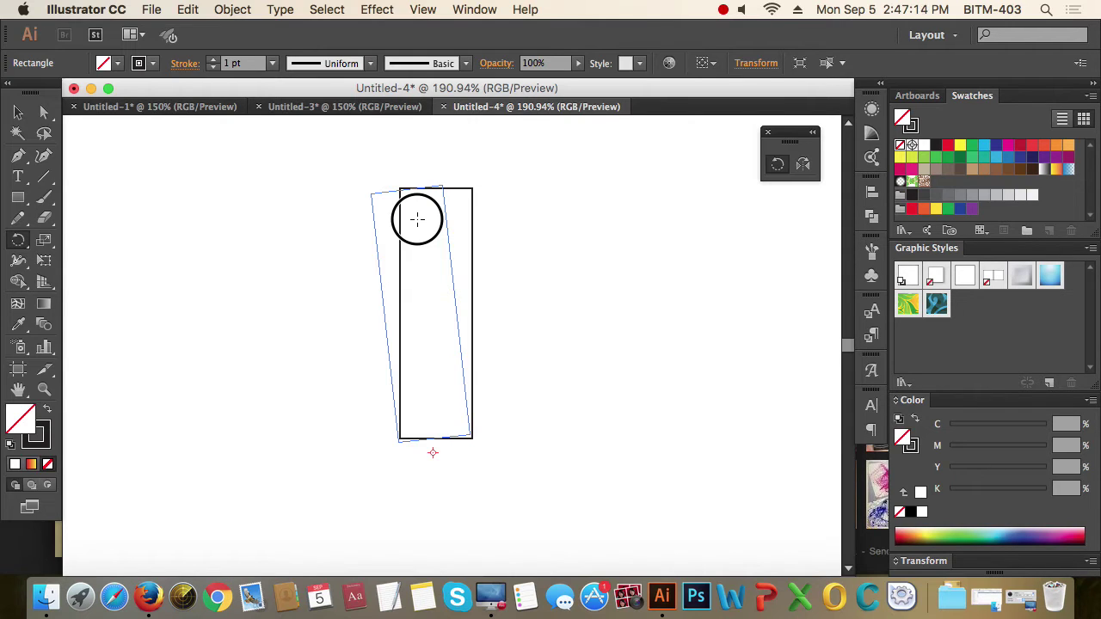
drag(417, 219, 373, 223)
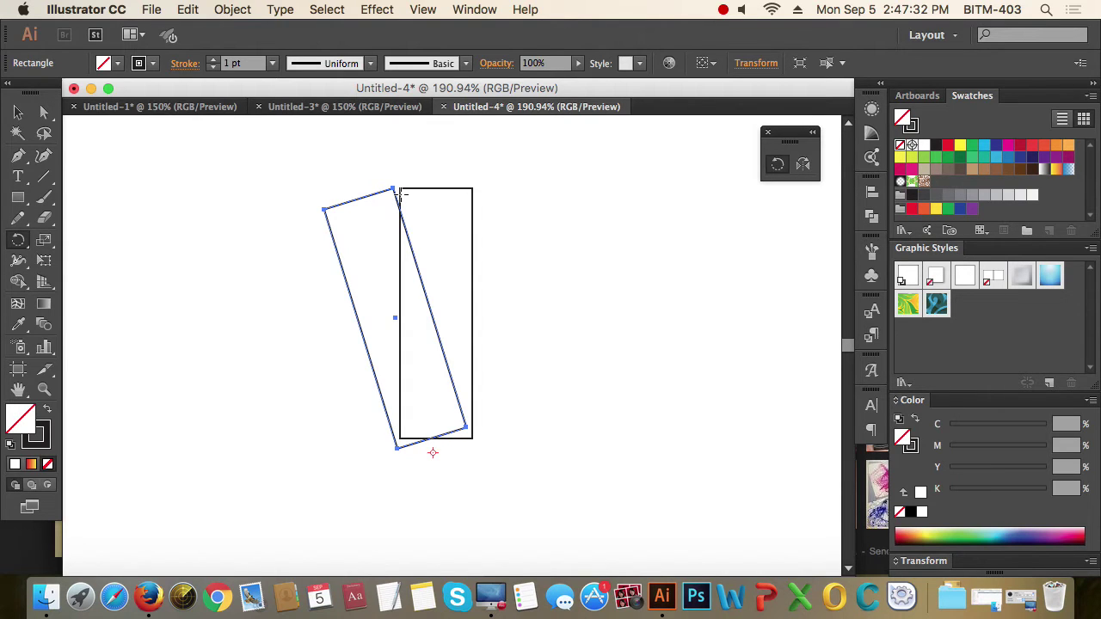
Apply Transform Again once to add another rotated rectangle copy.
click(235, 9)
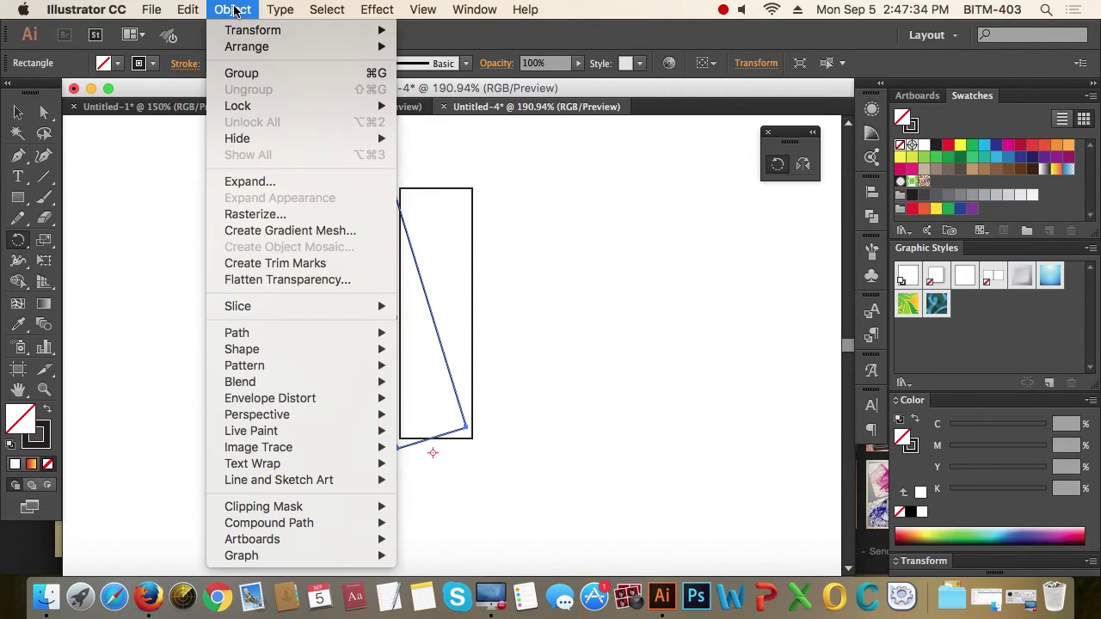
mouse_move(250, 34)
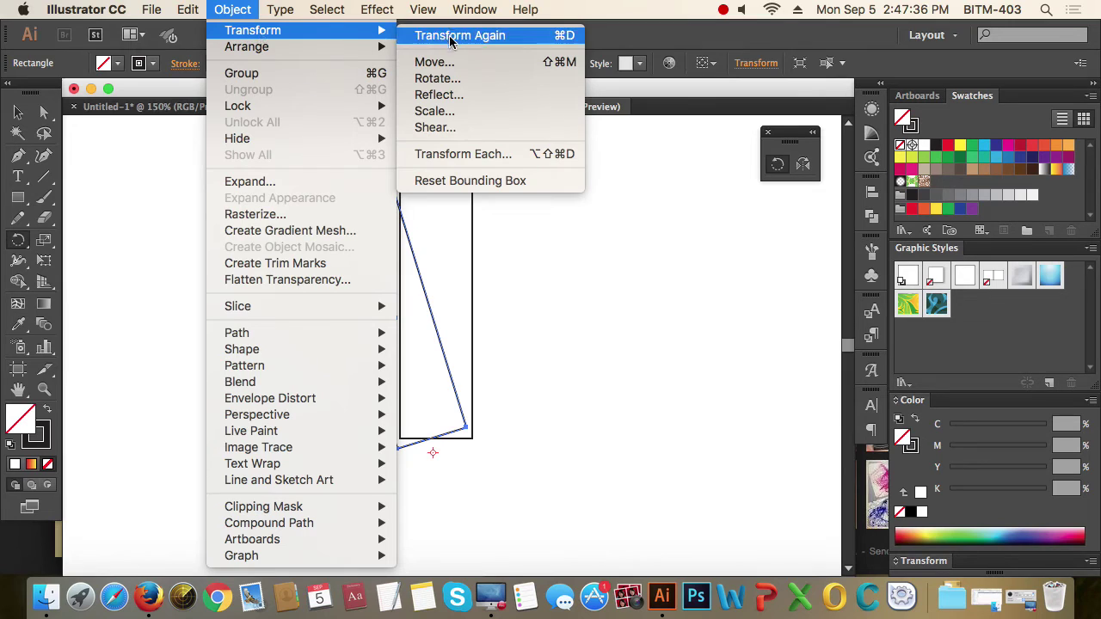
click(518, 40)
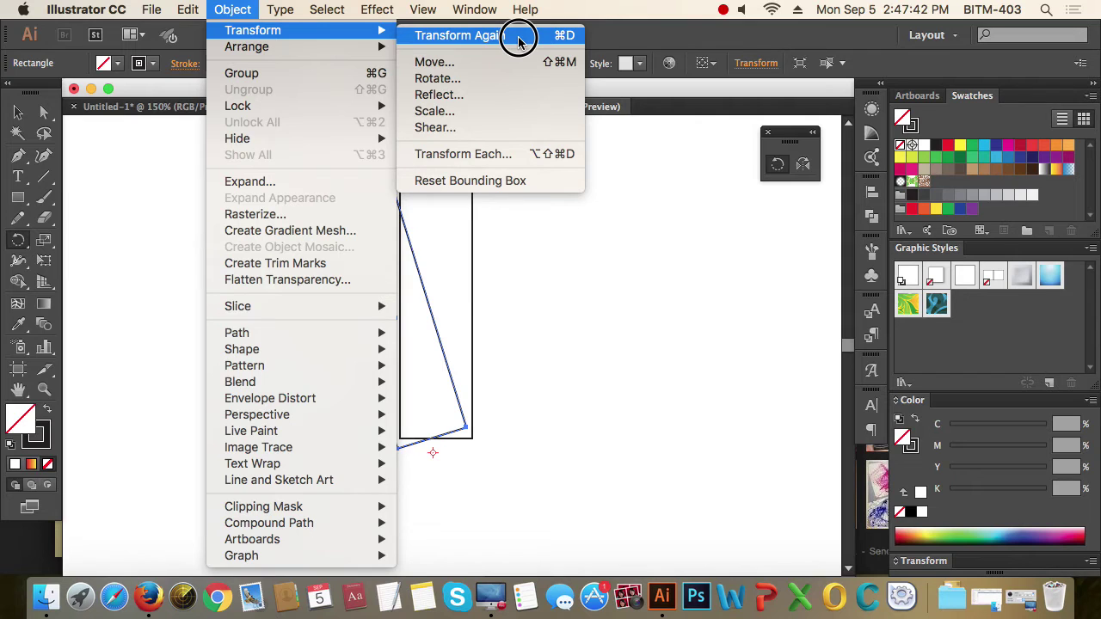
click(519, 41)
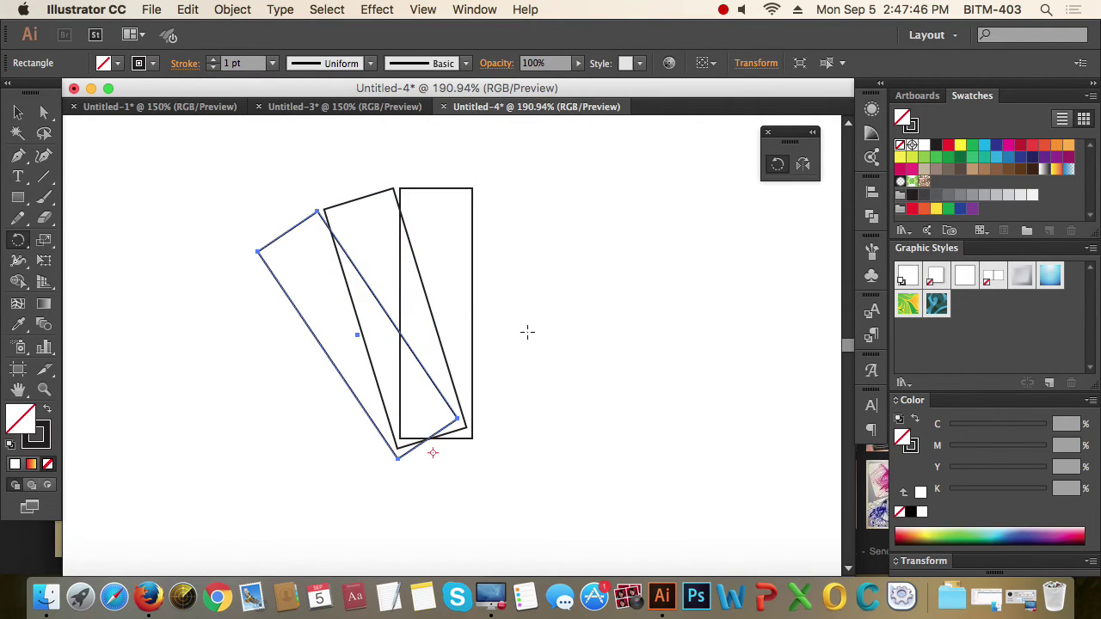
Repeat the rotated copy until the rectangles form a full circle around the origin, and deselect the artwork.
alt+super+click(484, 324)
drag(527, 376, 526, 311)
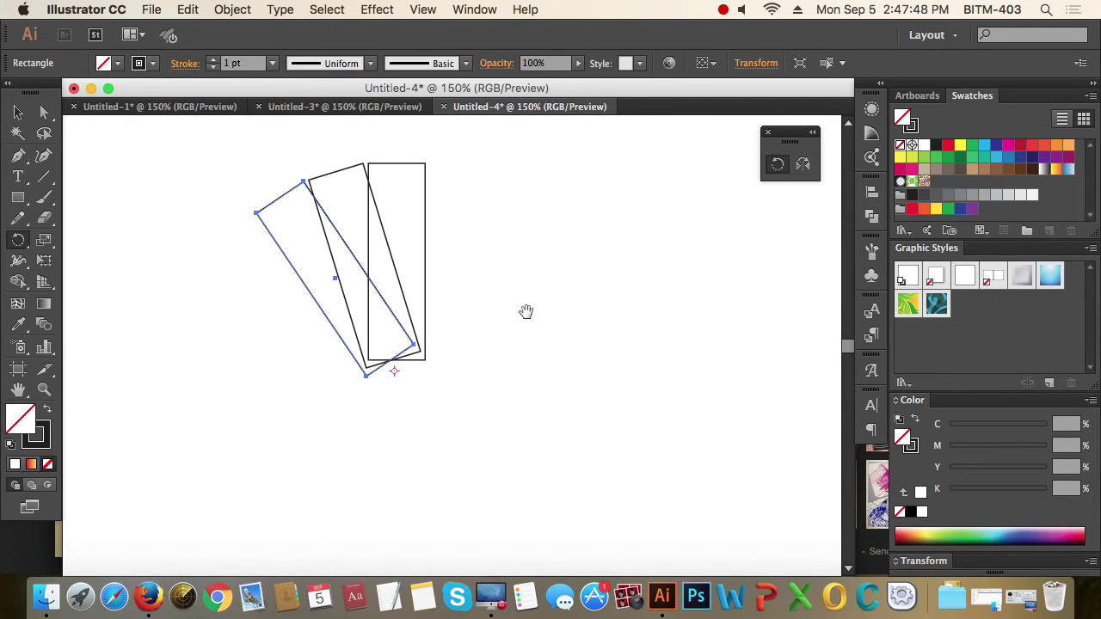
key(super+d)
key(super+d)
key(super+d)
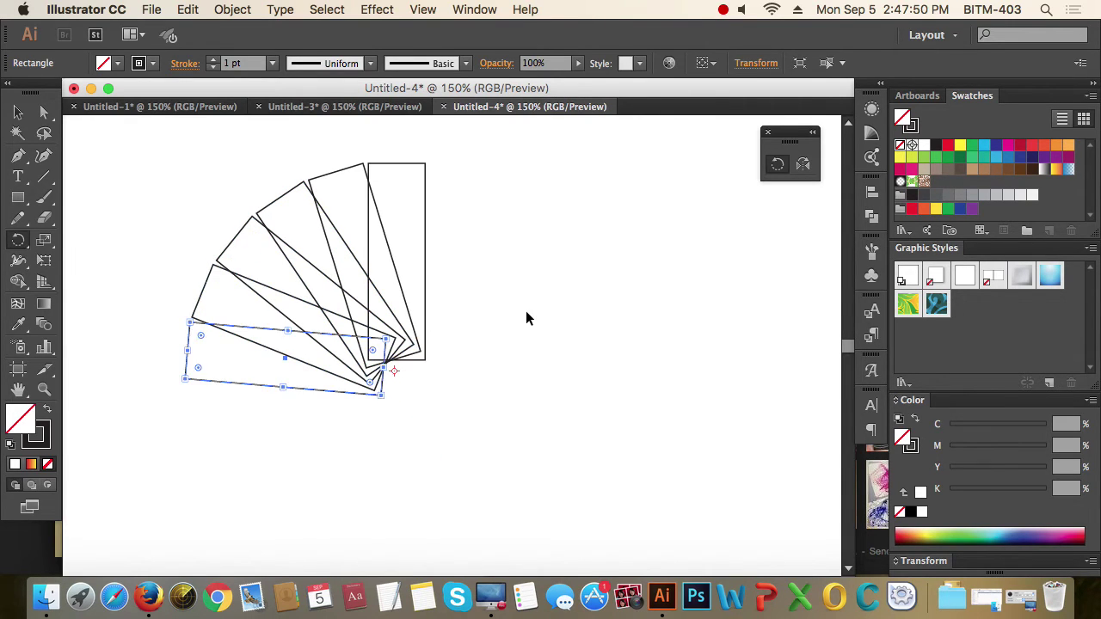
key(super+d)
key(super+d)
key(super+d)
key(super+d)
key(super+d)
key(super+d)
key(super+d)
key(super+d)
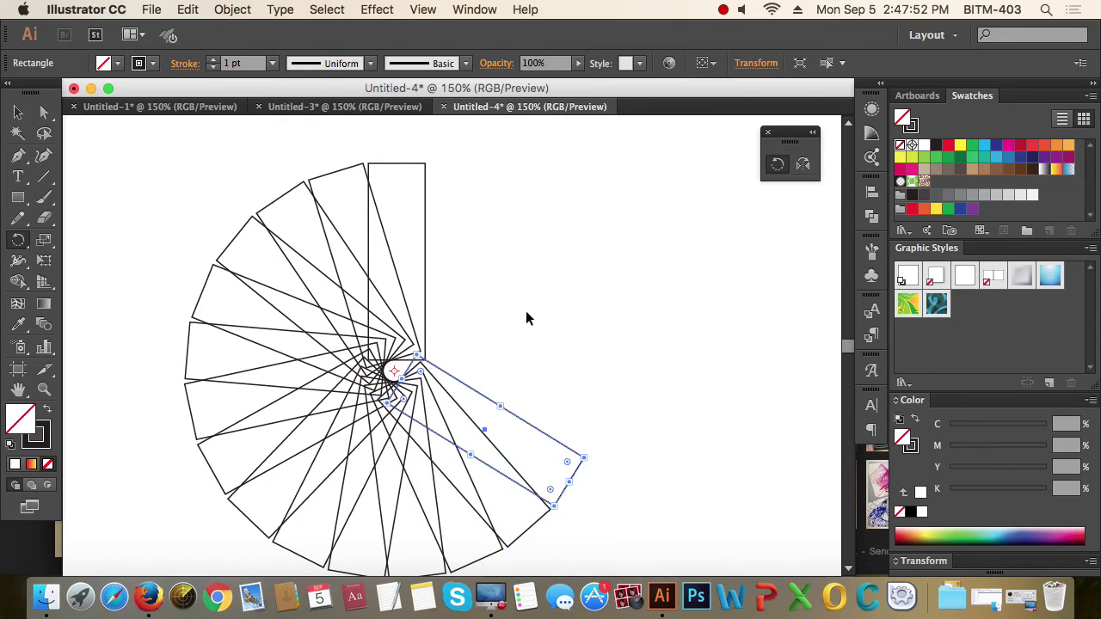
key(super+d)
key(super+d)
key(super+d)
key(super+d)
key(super+d)
key(super+d)
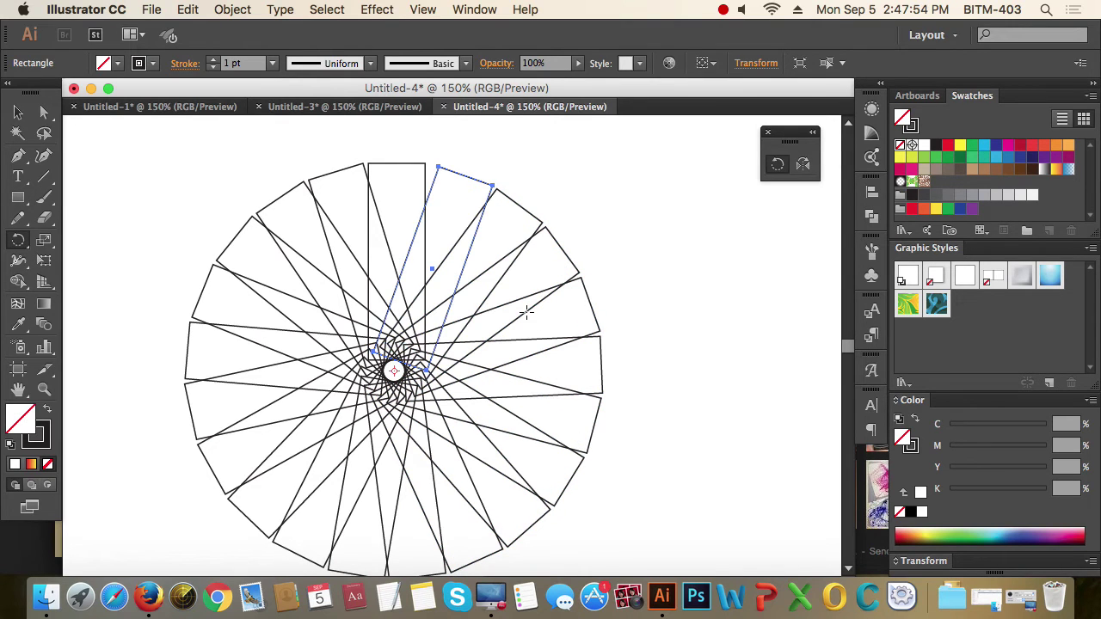
click(17, 113)
click(172, 155)
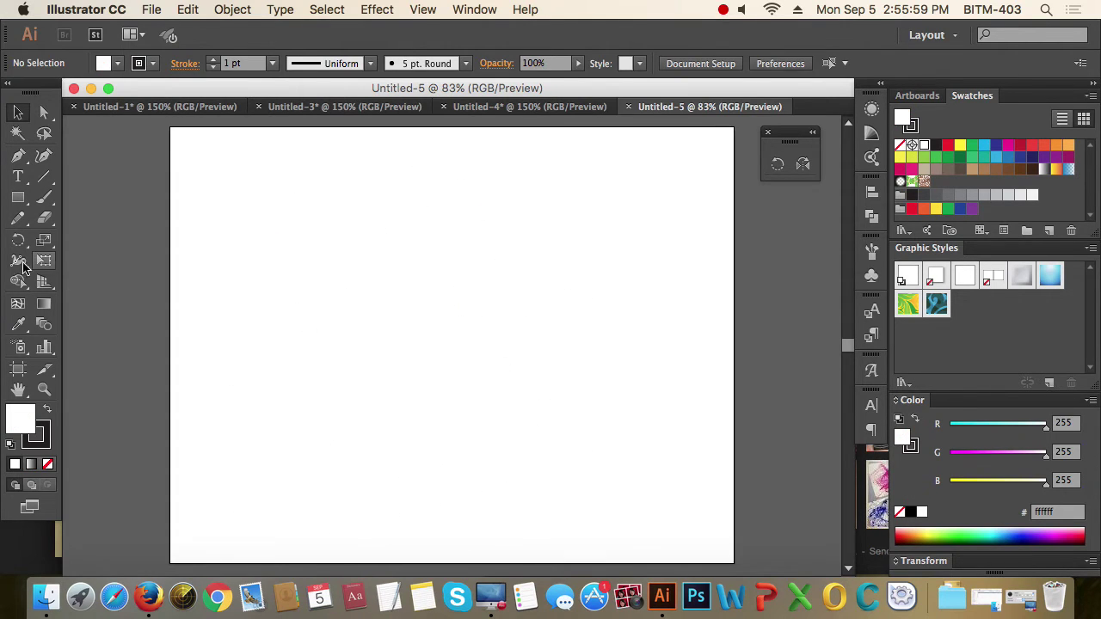
Draw a nearly square rectangle slightly above and left of the Untitled-5 artboard's centre and select it.
drag(339, 248, 455, 352)
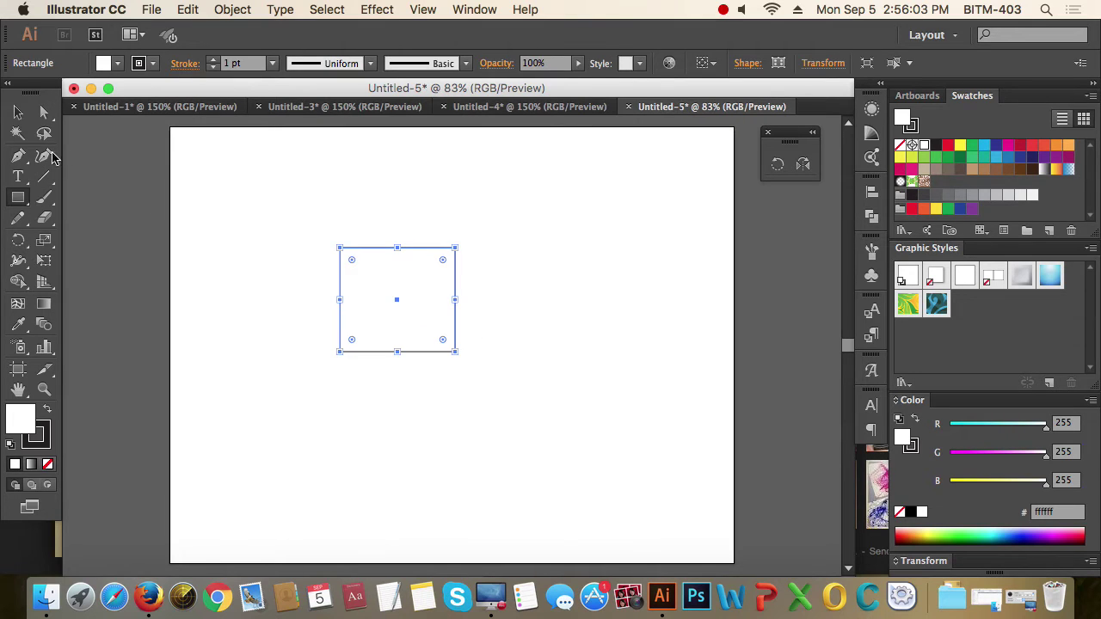
click(19, 113)
click(582, 299)
click(489, 183)
click(381, 325)
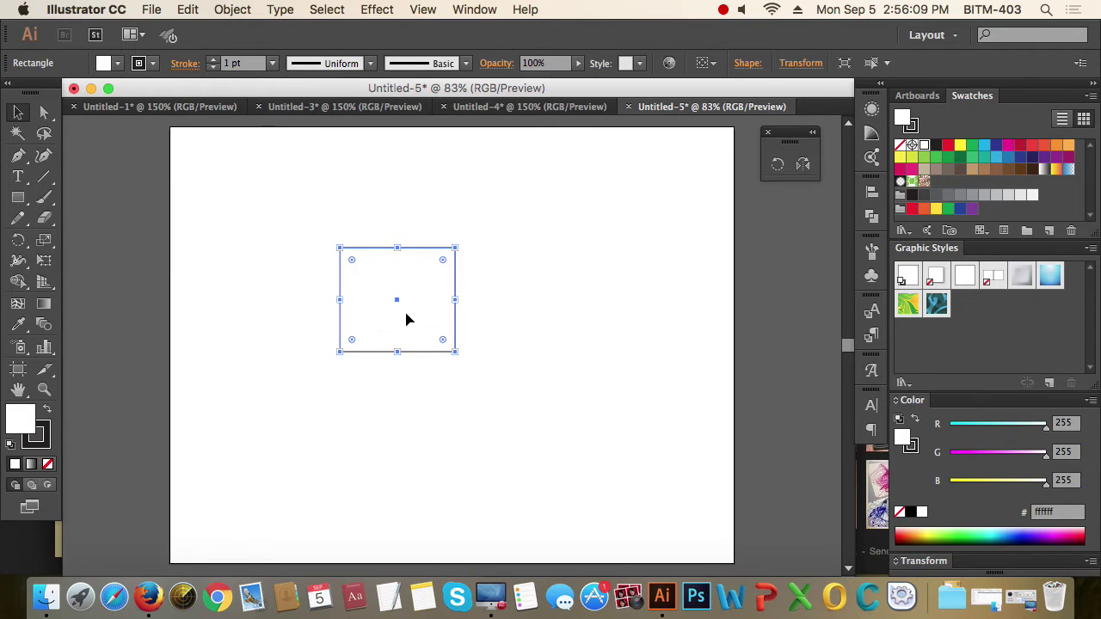
Duplicate the rectangle repeatedly, scattering the copies across the artboard with some overlapping.
drag(410, 321, 476, 239)
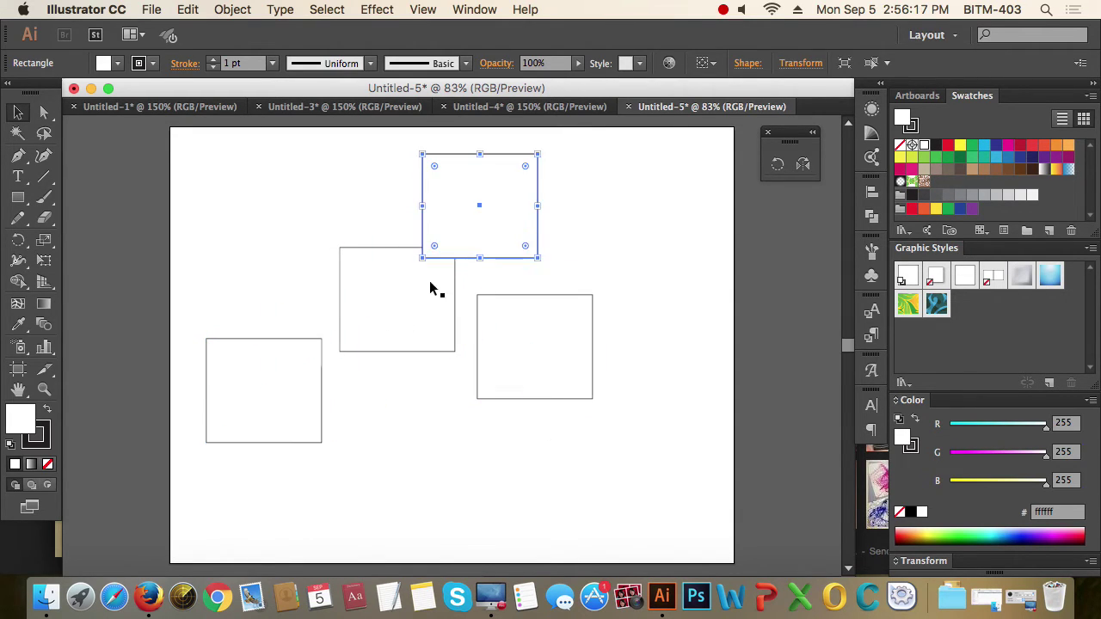
alt+drag(394, 337, 256, 218)
alt+drag(433, 328, 615, 467)
alt+drag(378, 335, 334, 507)
alt+drag(374, 305, 310, 475)
alt+drag(404, 314, 523, 330)
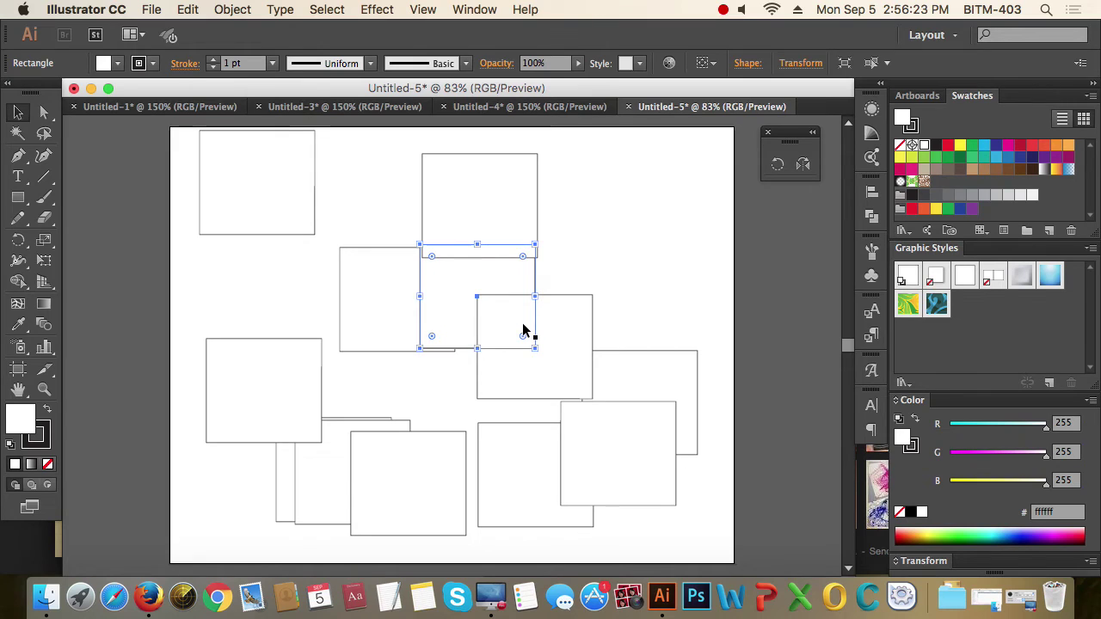
Delete all the scattered rectangles and draw a smaller rectangle slightly above and left of the artboard's centre.
drag(175, 201, 645, 493)
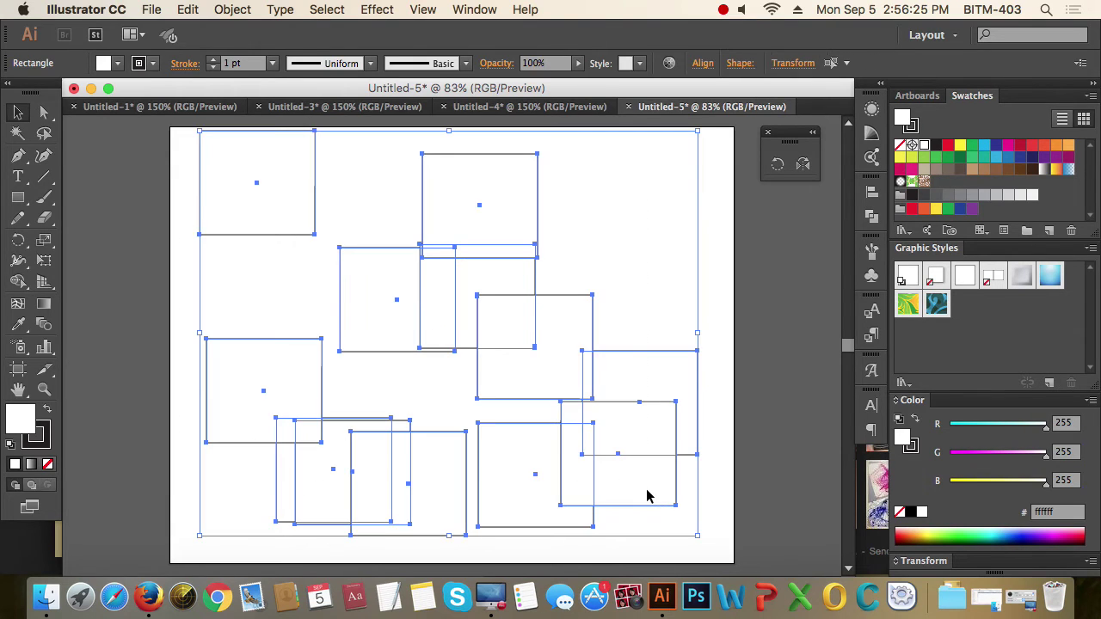
key(Delete)
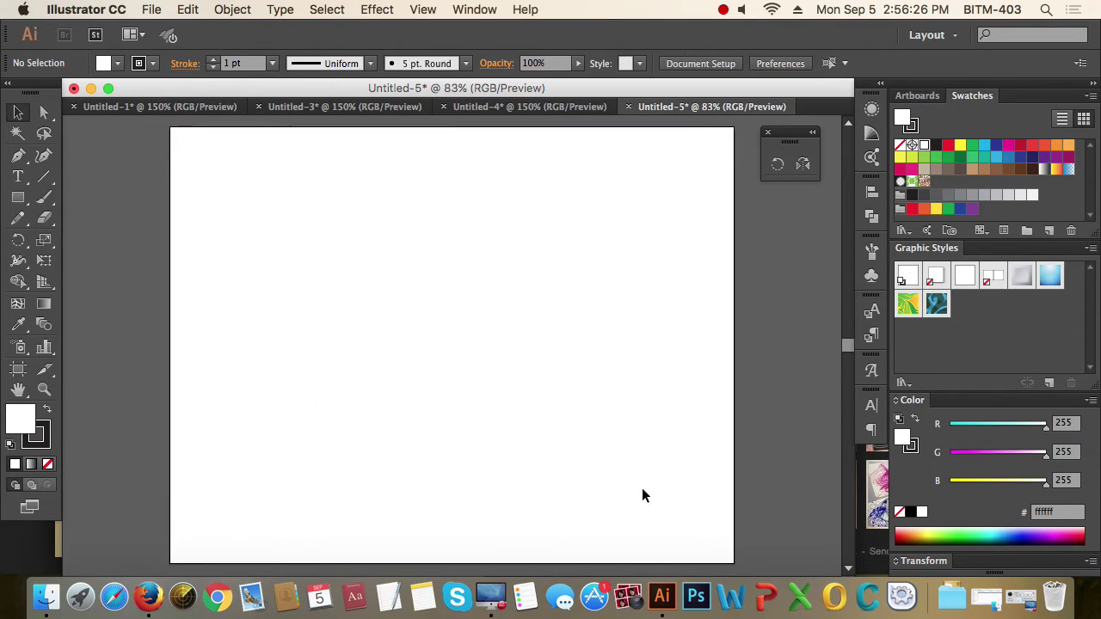
click(17, 196)
mouse_move(344, 275)
mouse_down()
mouse_move(539, 409)
mouse_move(445, 357)
mouse_up()
click(18, 112)
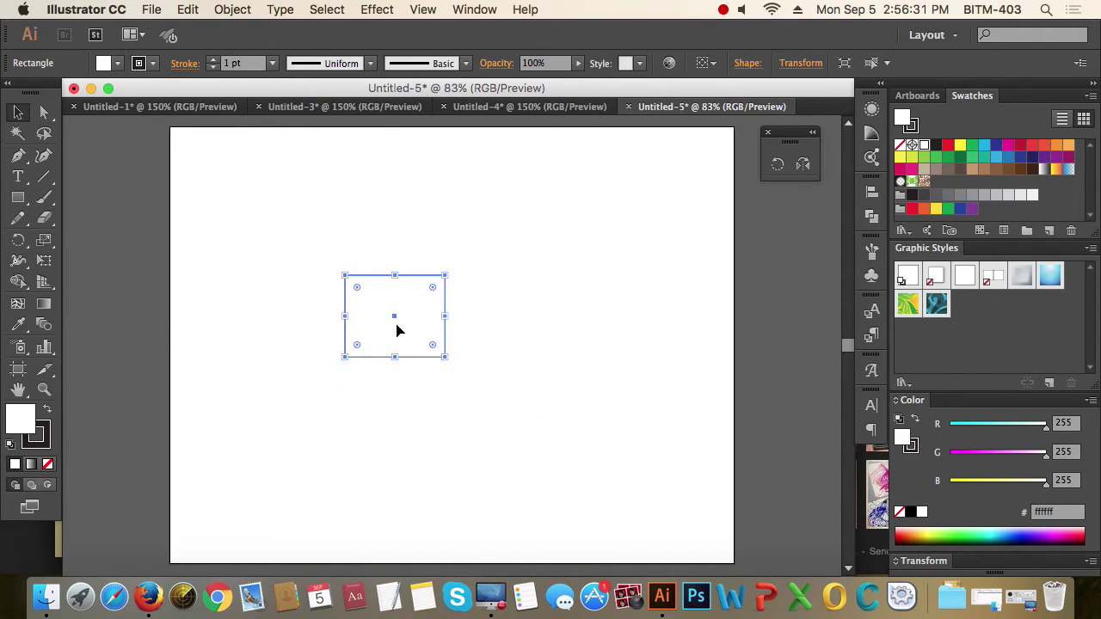
Duplicate the rectangle straight down, leaving a narrow gap below the original, and select the copy.
drag(374, 335, 377, 425)
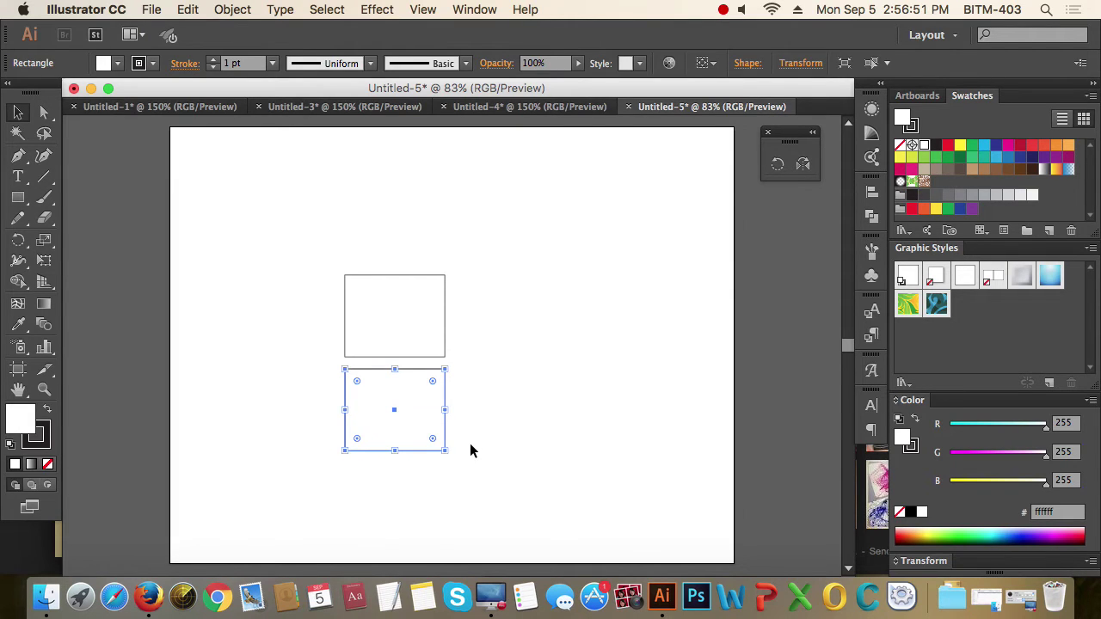
click(484, 450)
click(395, 417)
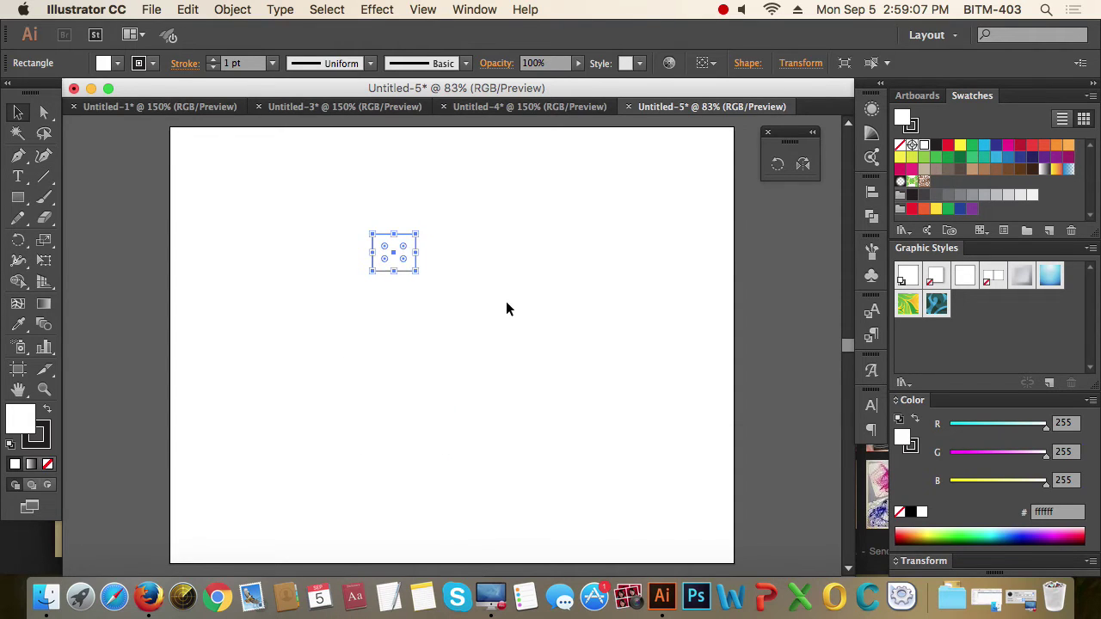
Use the Rotate tool to create a copy of the small rectangle rotated 12° about a point just below it.
click(508, 303)
drag(355, 228, 456, 285)
click(781, 166)
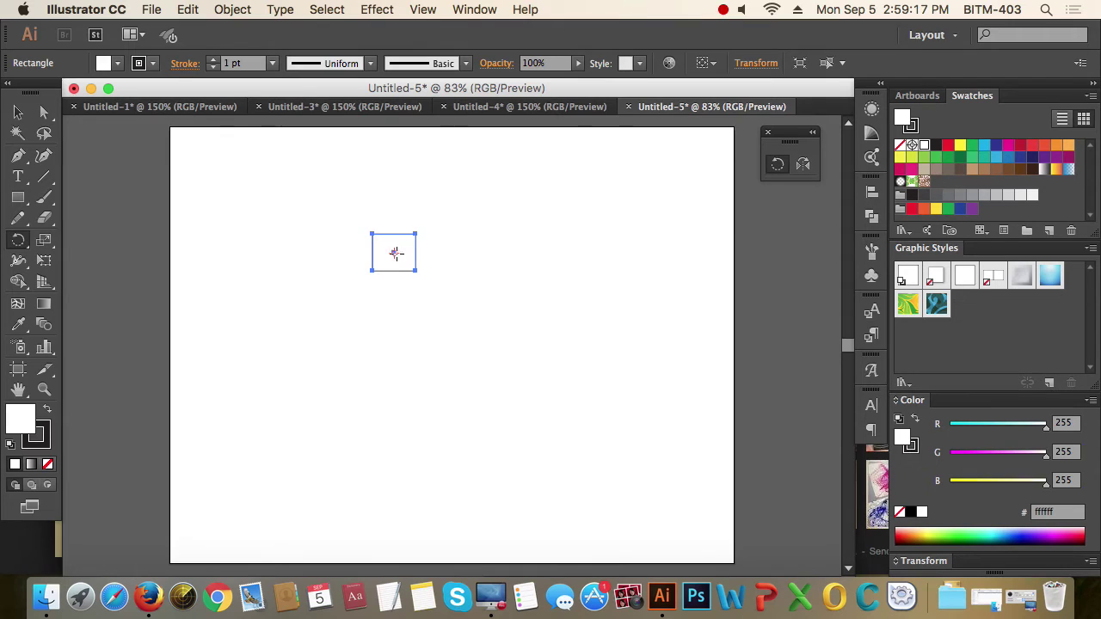
double_click(776, 163)
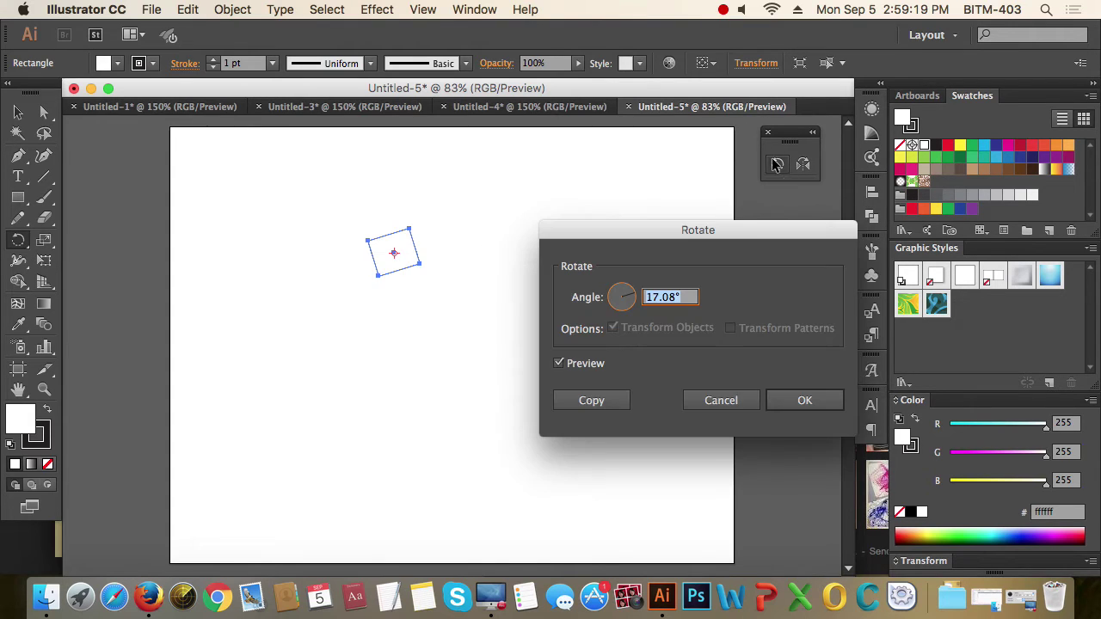
click(723, 403)
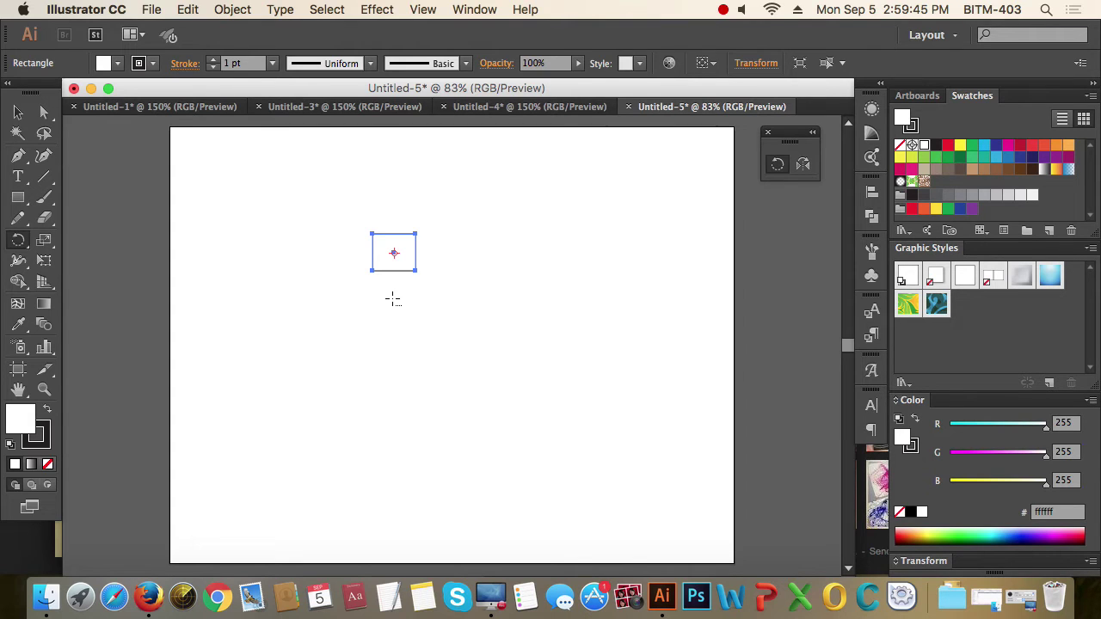
alt+click(393, 298)
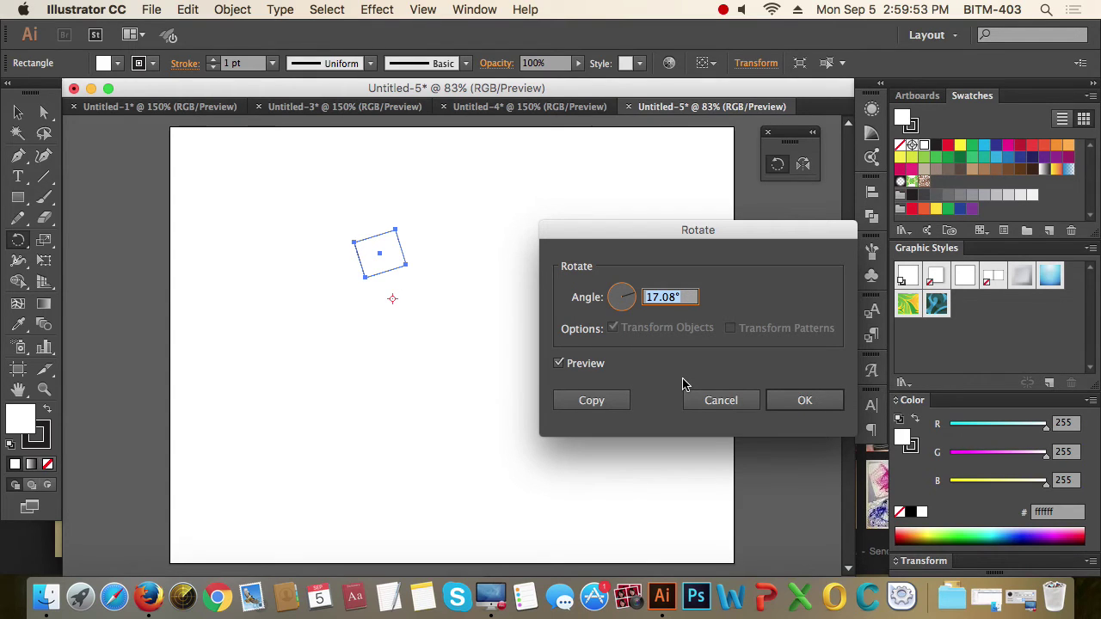
text(12)
click(590, 372)
click(591, 373)
click(590, 372)
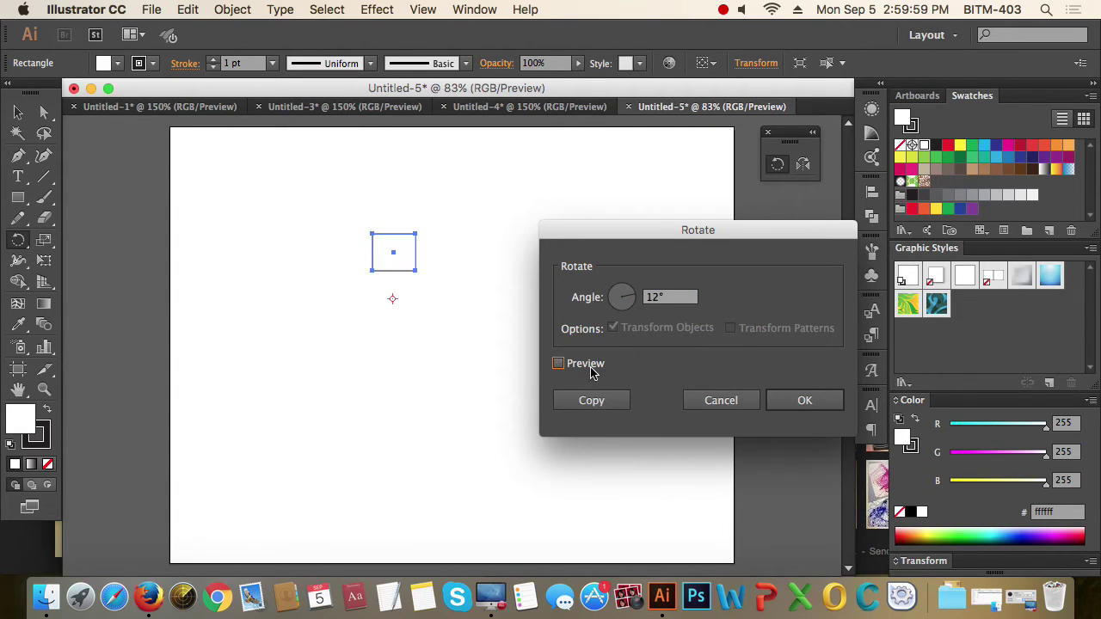
click(590, 372)
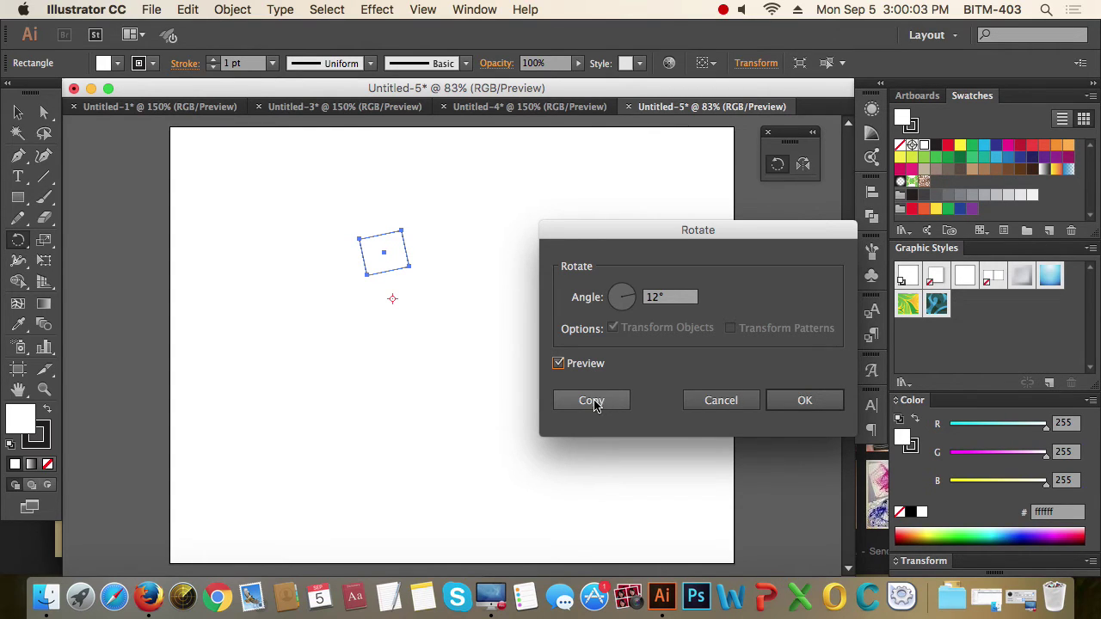
click(591, 400)
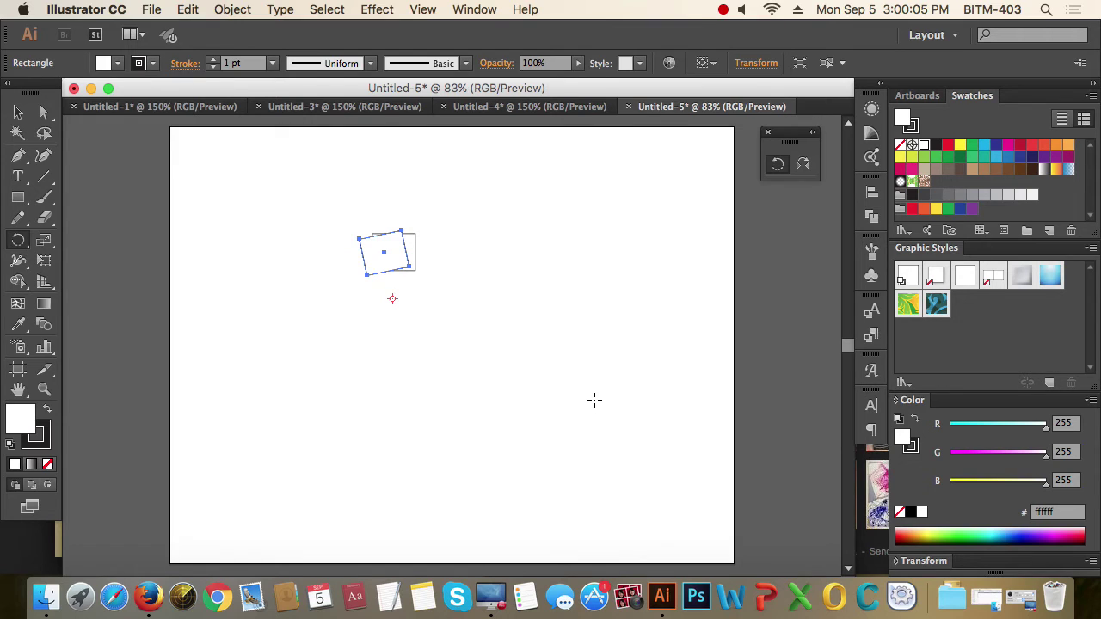
Repeat the 12° rotated copy until the small rectangles form a complete ring, and deselect the artwork.
key(super+d)
key(super+d)
key(super+d)
key(super+d)
key(super+d)
key(super+d)
key(super+d)
key(super+d)
key(super+d)
key(super+d)
key(super+d)
key(super+d)
key(super+d)
key(super+d)
key(super+d)
key(super+d)
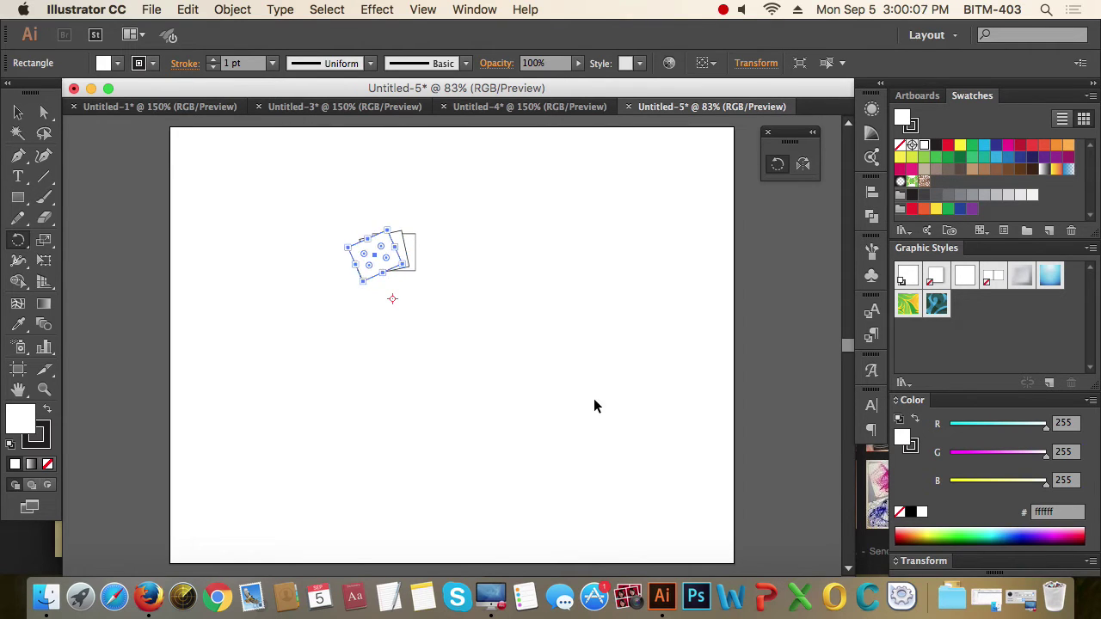
key(super+d)
key(super+d)
key(super+d)
key(super+d)
key(super+d)
key(super+d)
key(super+d)
key(super+d)
key(super+d)
key(super+d)
key(super+d)
key(super+d)
key(super+d)
key(super+d)
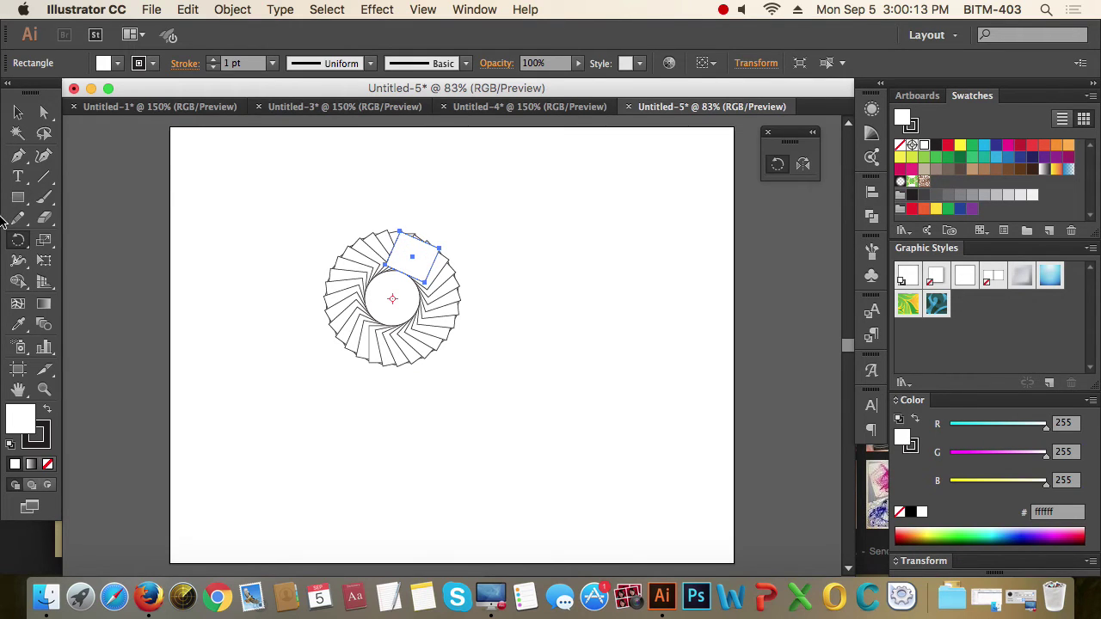
click(17, 112)
click(503, 368)
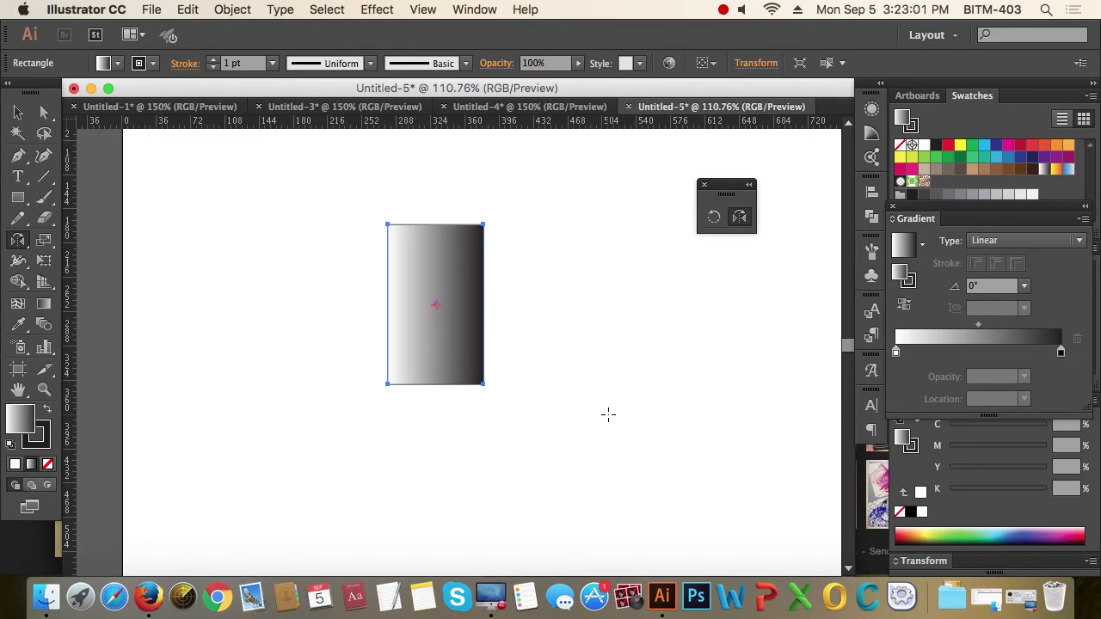
Try to reflect the gradient rectangle across a nearly vertical axis just beyond its right edge, and undo it.
click(743, 220)
click(495, 226)
click(496, 388)
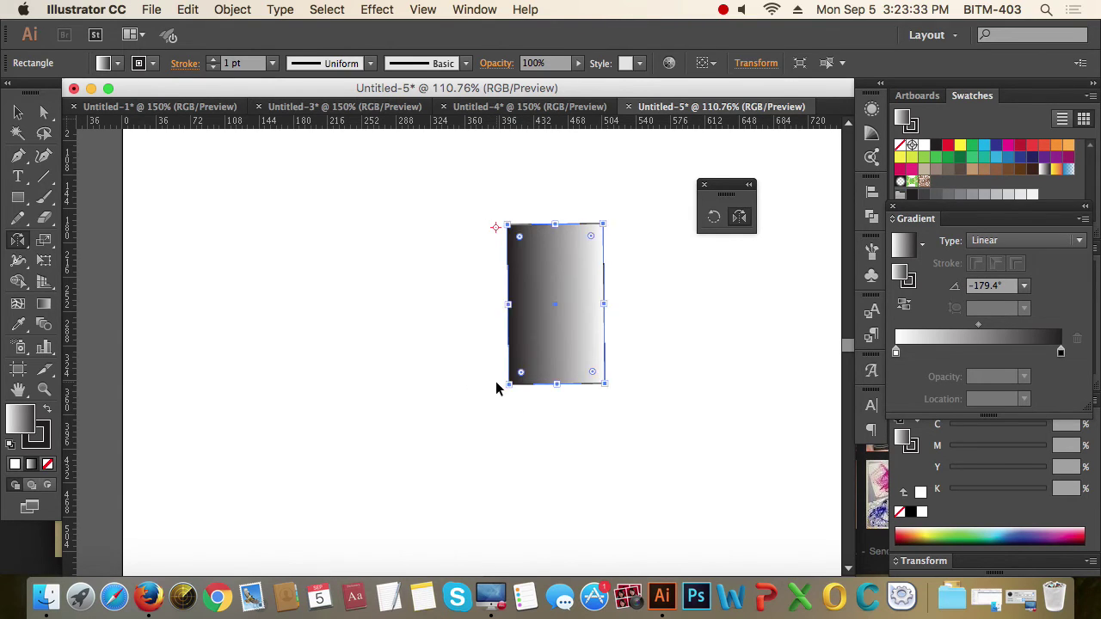
click(497, 386)
click(712, 220)
click(739, 216)
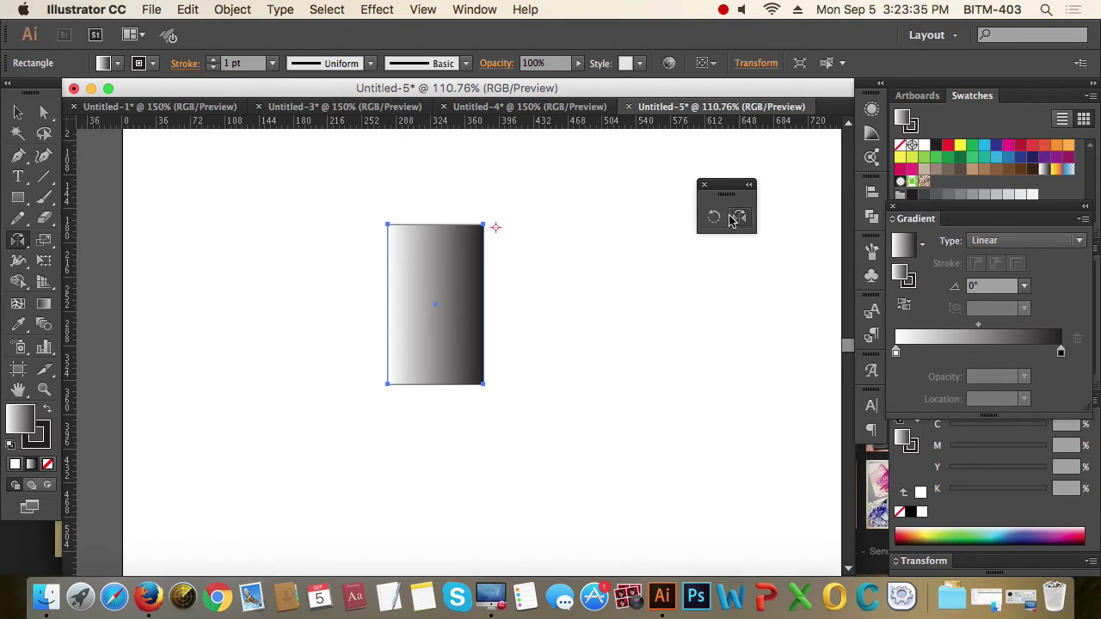
Try a reflected copy of the gradient rectangle across a tilted axis near its lower-right corner, and undo it.
click(497, 384)
drag(531, 227, 532, 222)
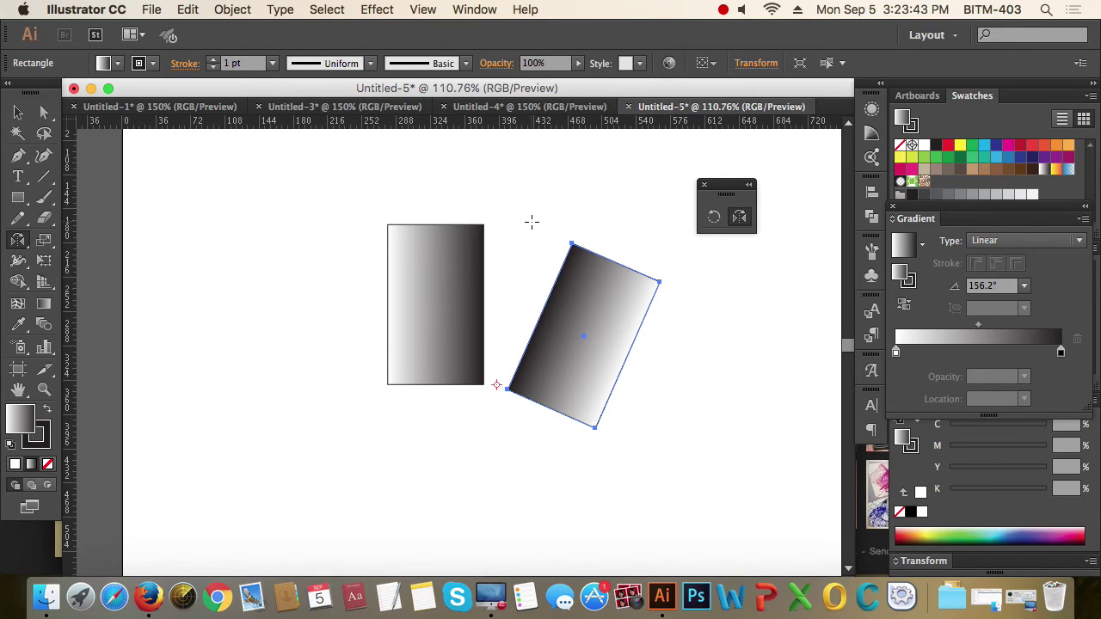
key(super+z)
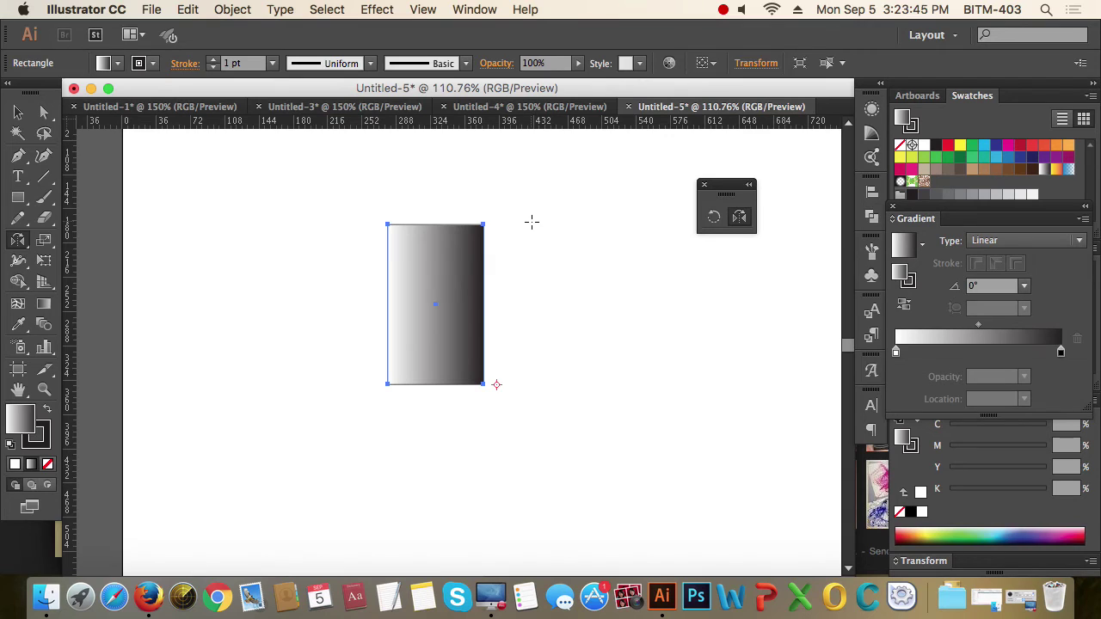
click(19, 112)
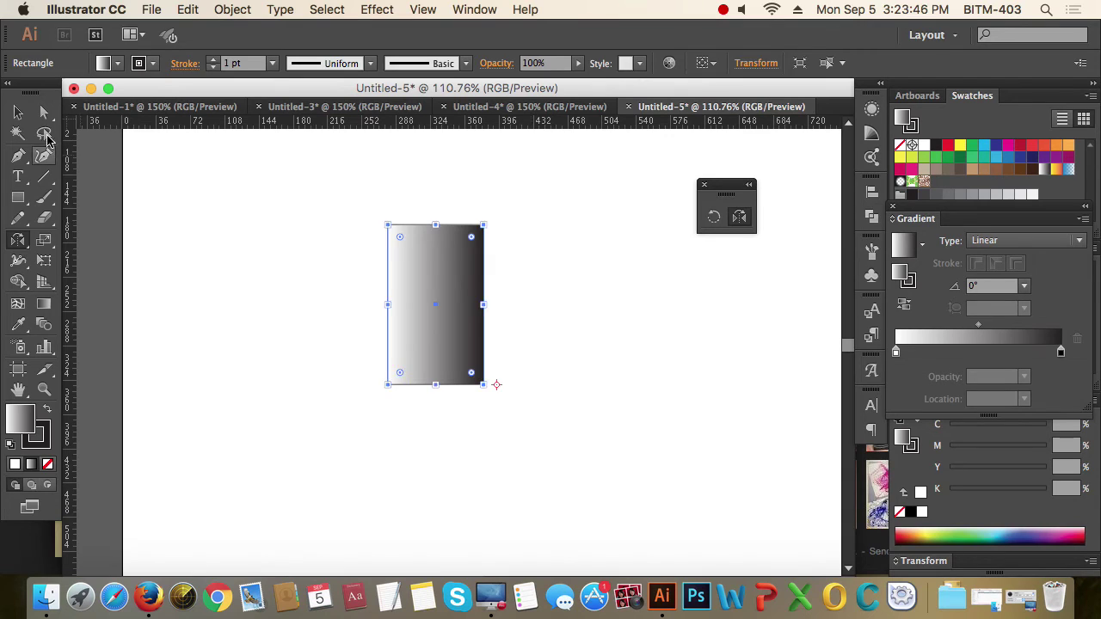
Reflect a copy of the gradient rectangle across an exactly vertical axis just beyond its right edge.
click(738, 217)
click(501, 224)
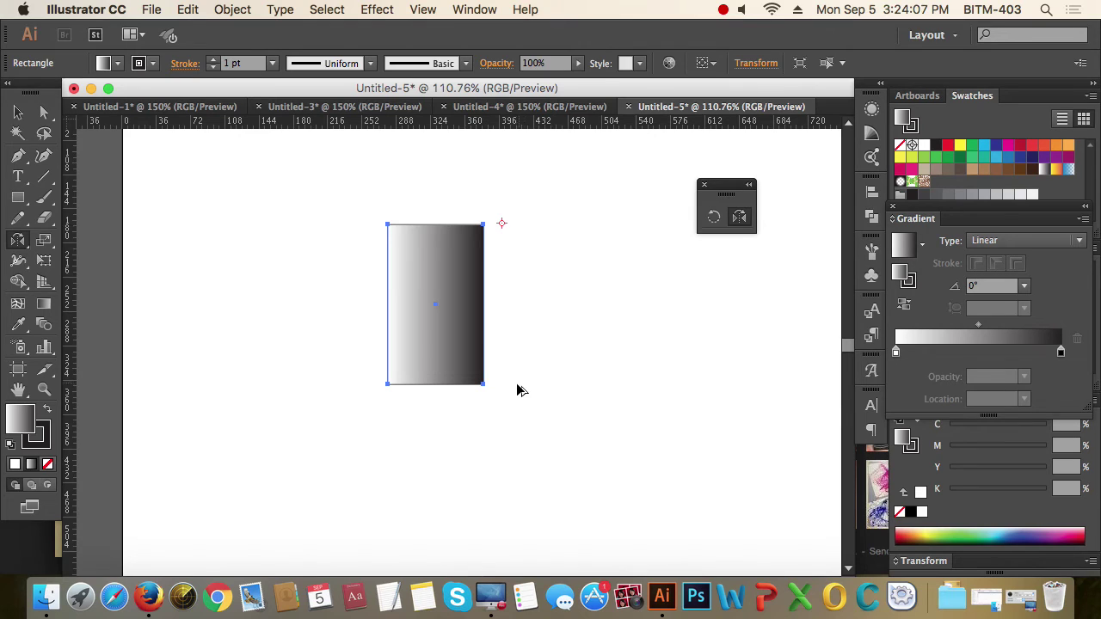
drag(499, 386, 498, 384)
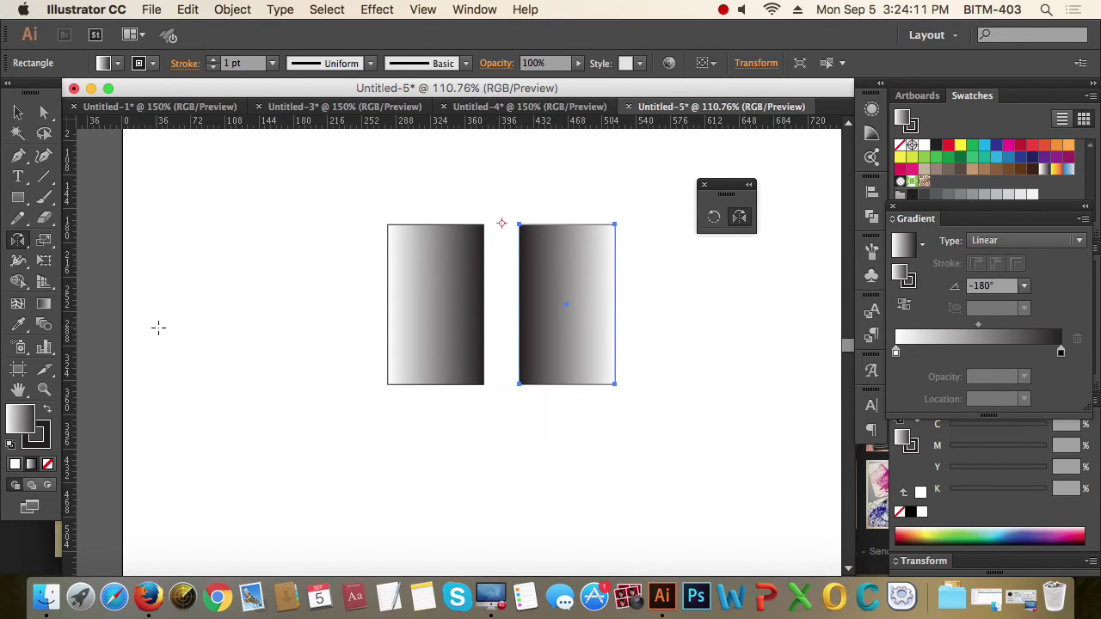
Reflect a copy of the original gradient rectangle across a vertical axis just beyond its left edge, and reselect the original.
click(18, 113)
click(438, 284)
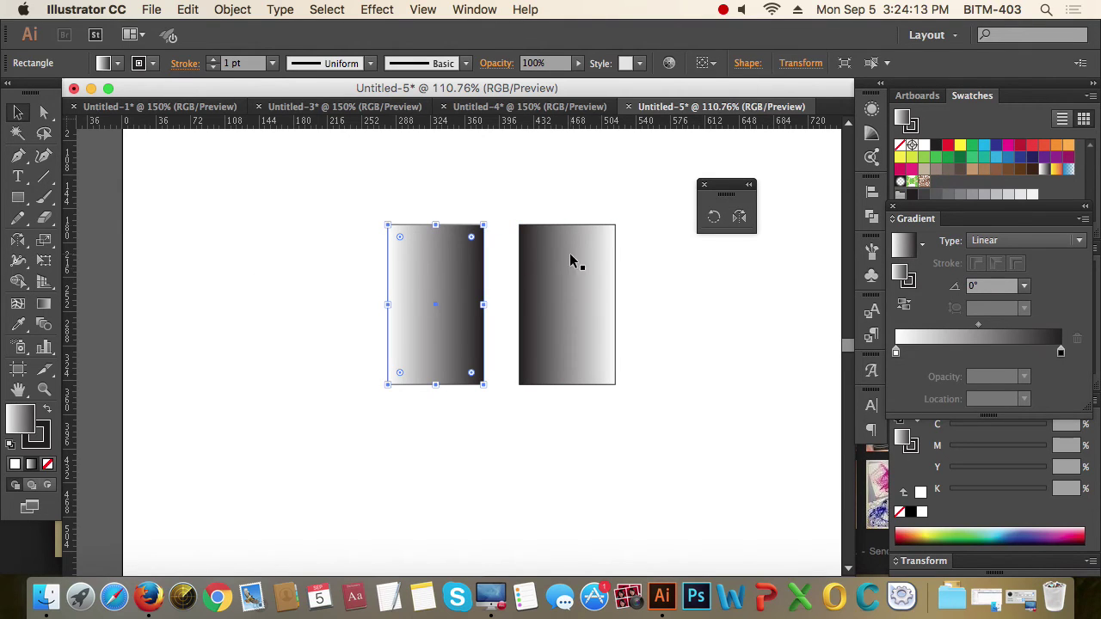
click(738, 216)
click(371, 224)
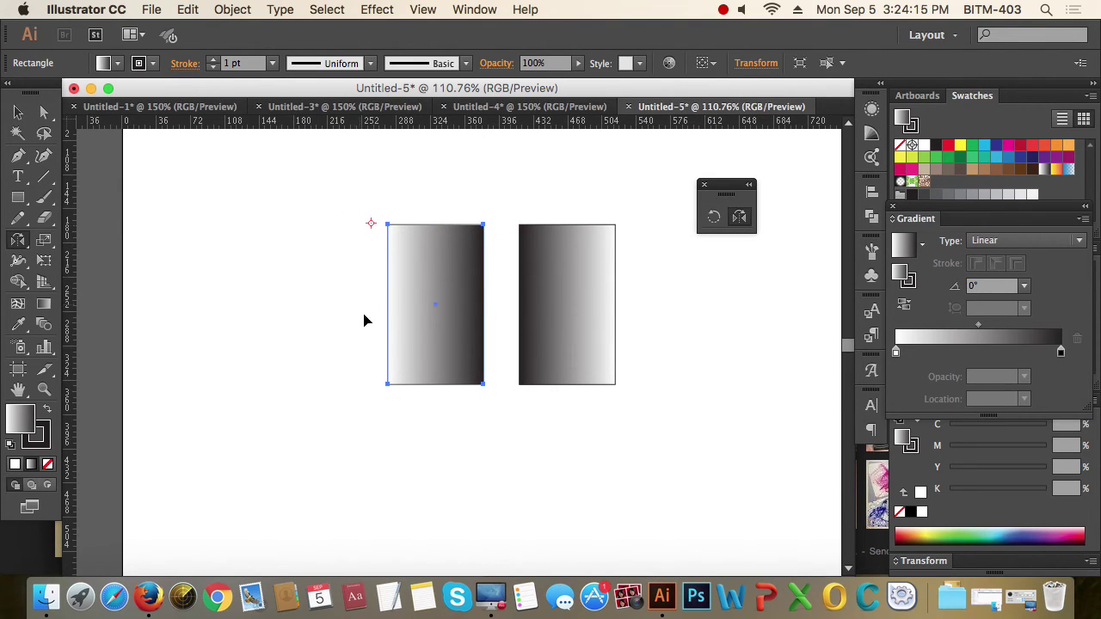
drag(371, 388, 371, 389)
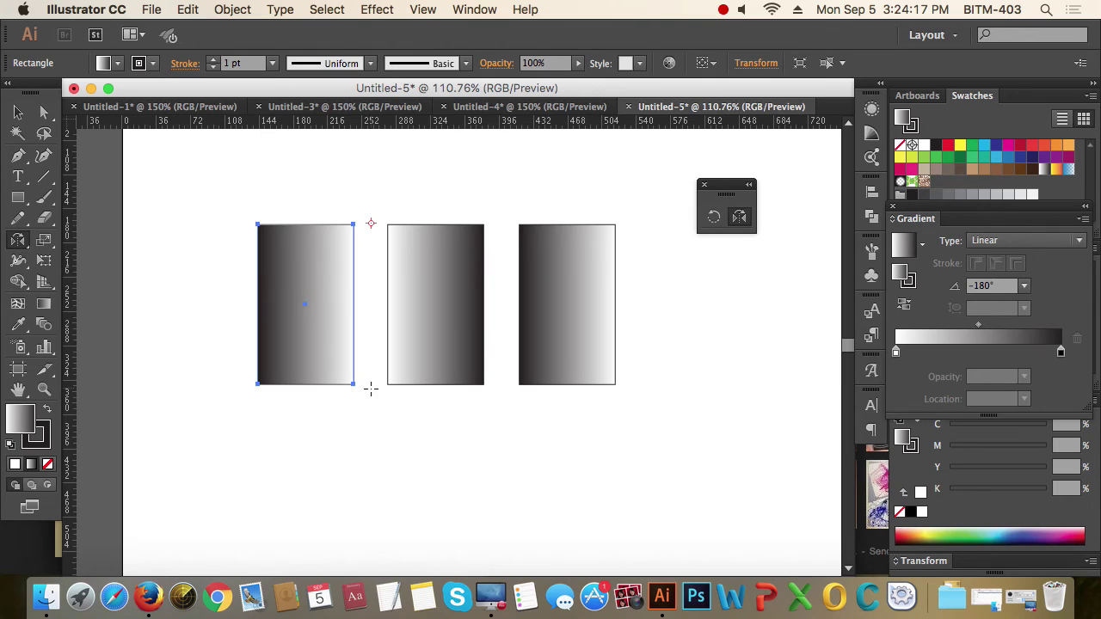
click(18, 112)
click(433, 271)
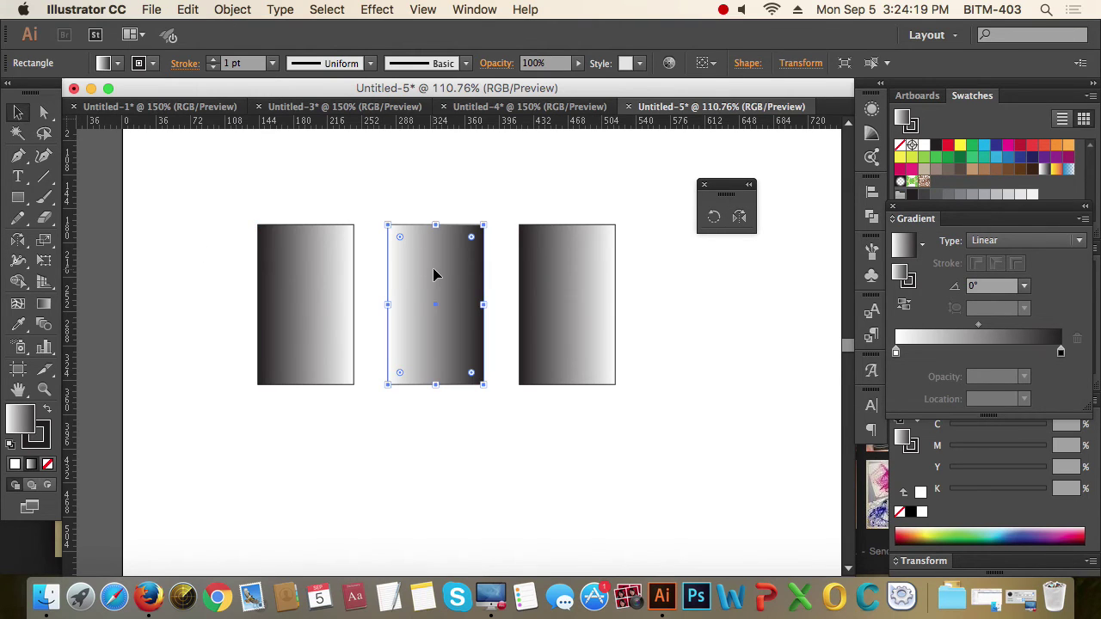
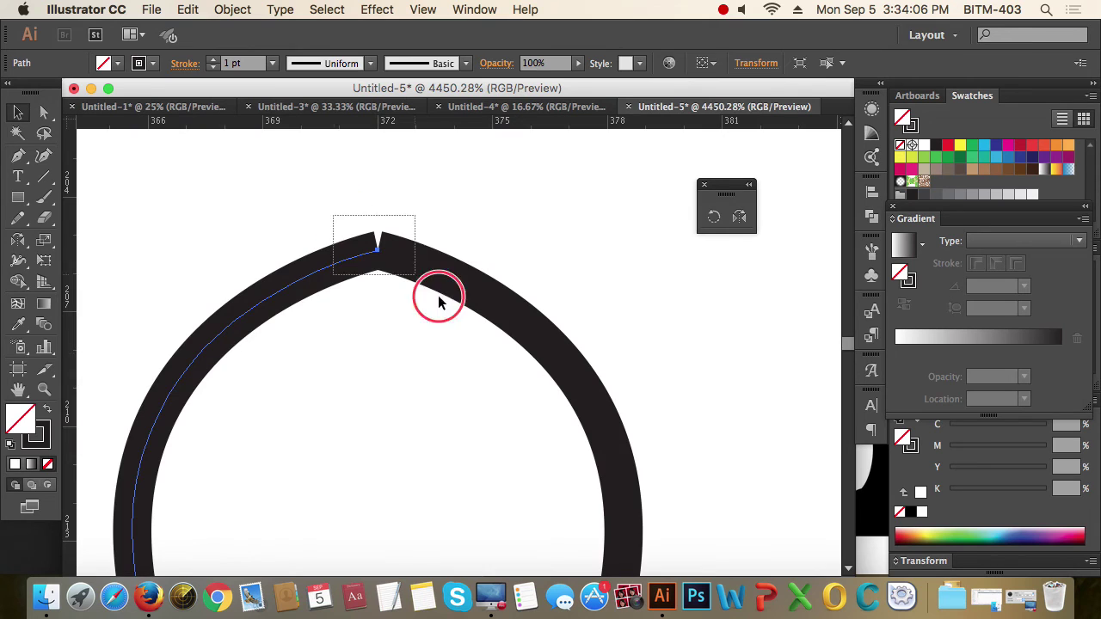
Select the two open end points at the peak of the curved outline and connect them with the Join command.
alt+click(486, 338)
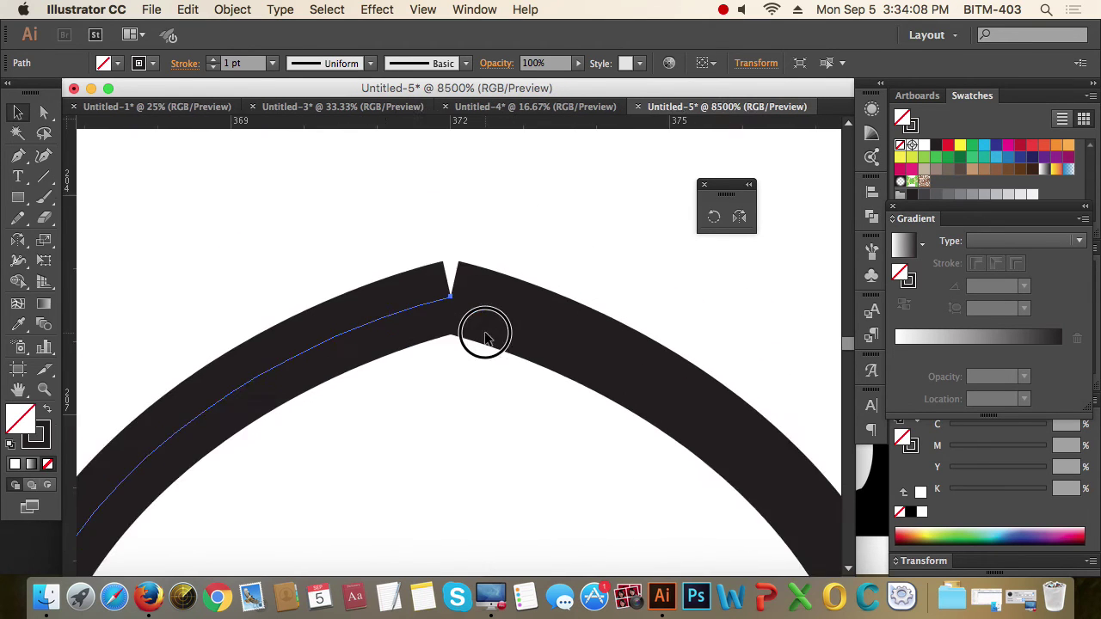
click(45, 114)
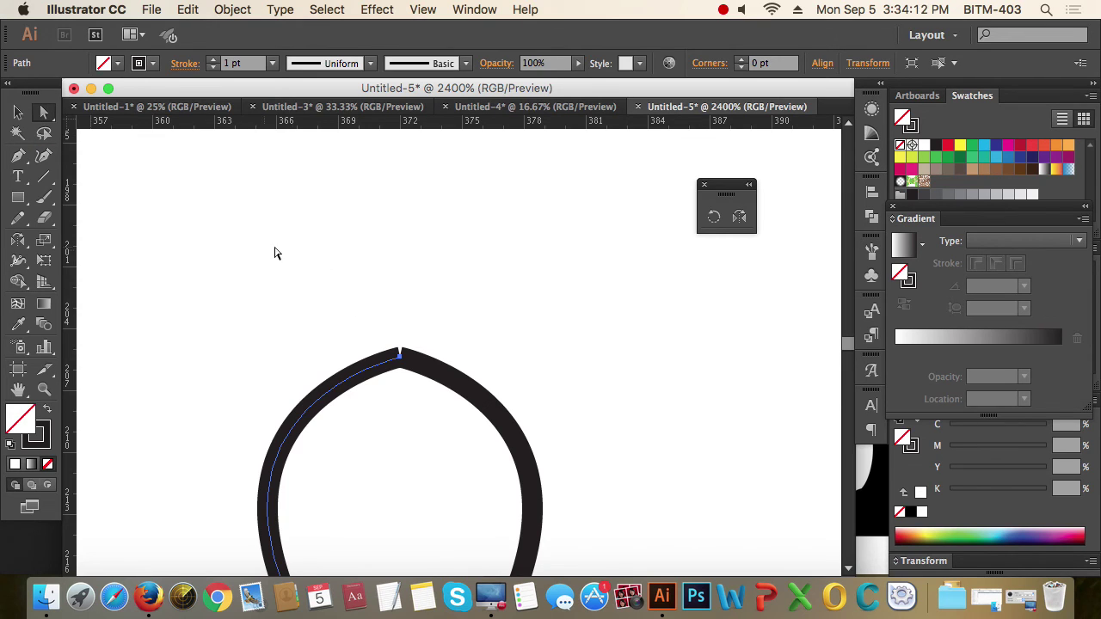
drag(355, 290, 436, 413)
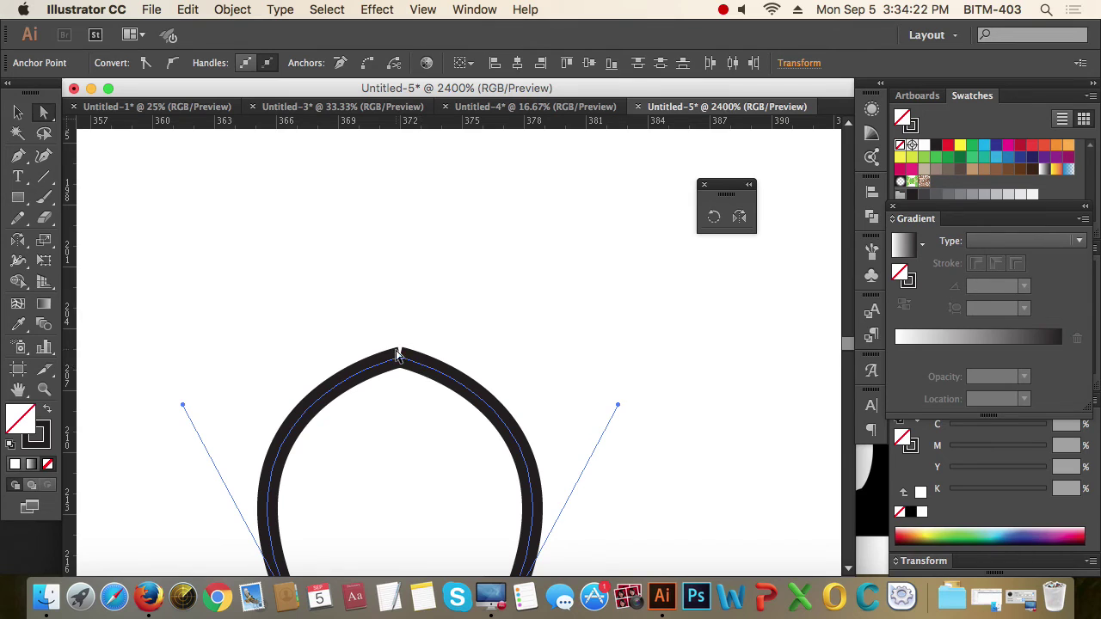
drag(365, 312, 428, 408)
click(221, 12)
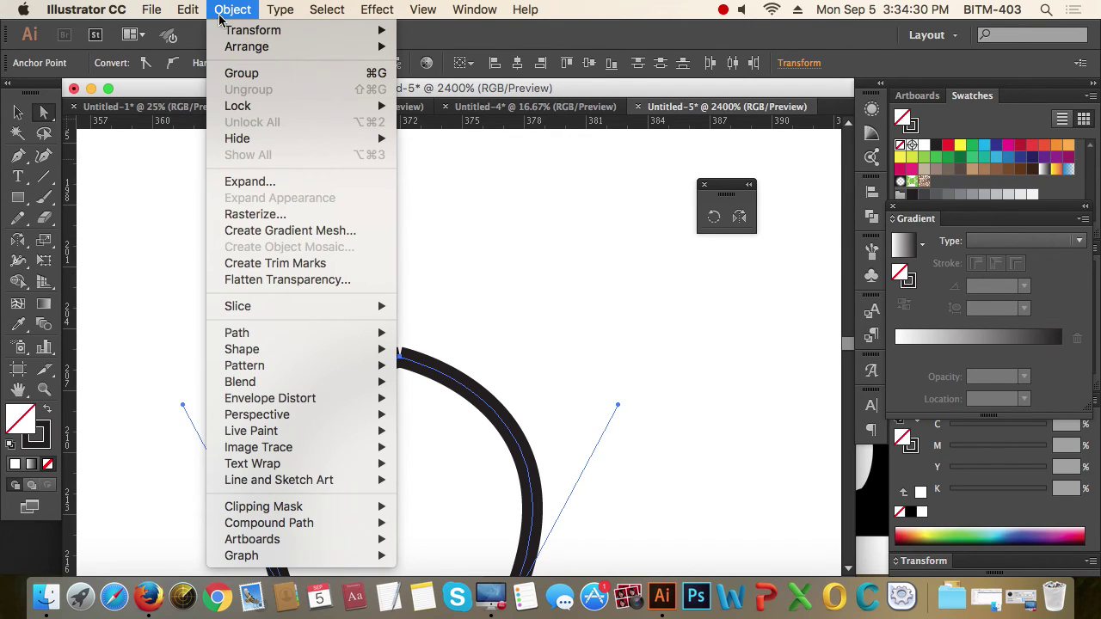
mouse_move(277, 337)
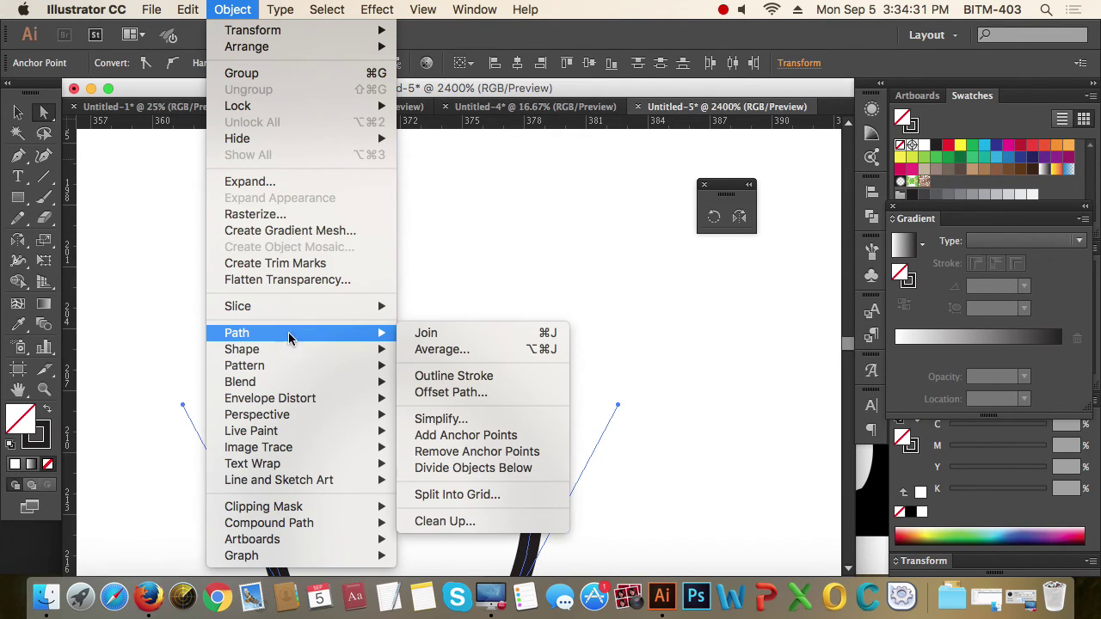
click(478, 336)
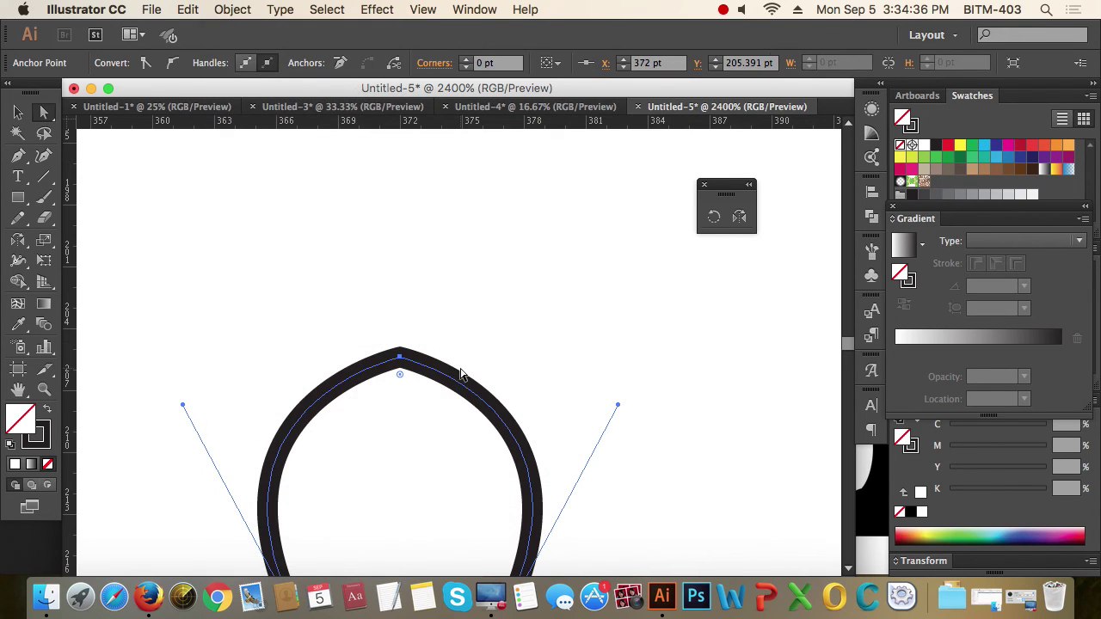
drag(387, 320, 437, 381)
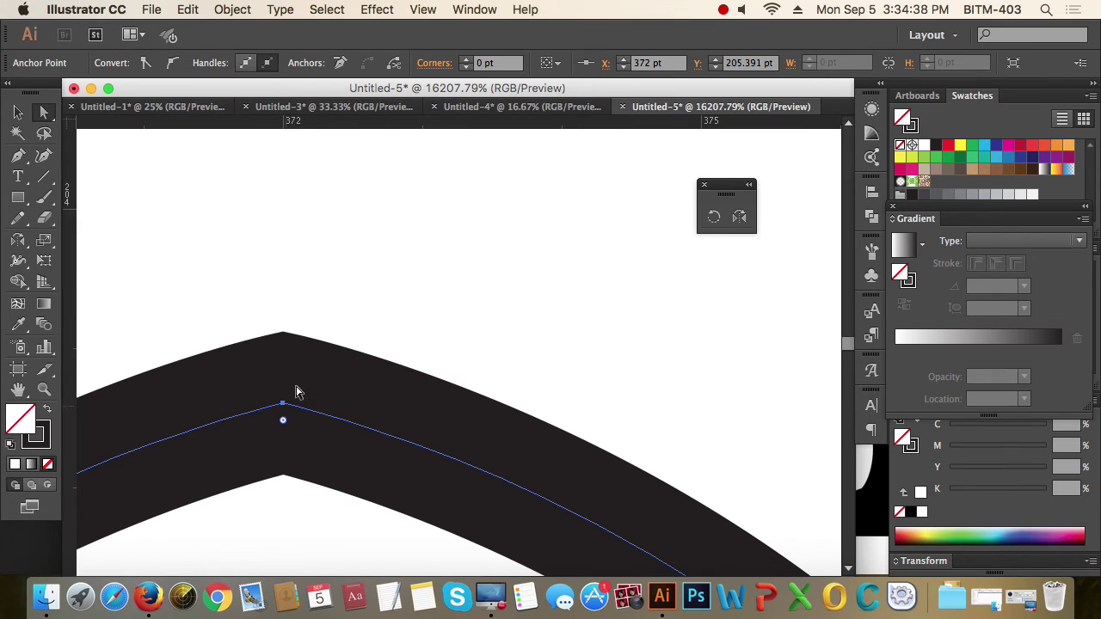
alt+click(344, 399)
alt+click(528, 430)
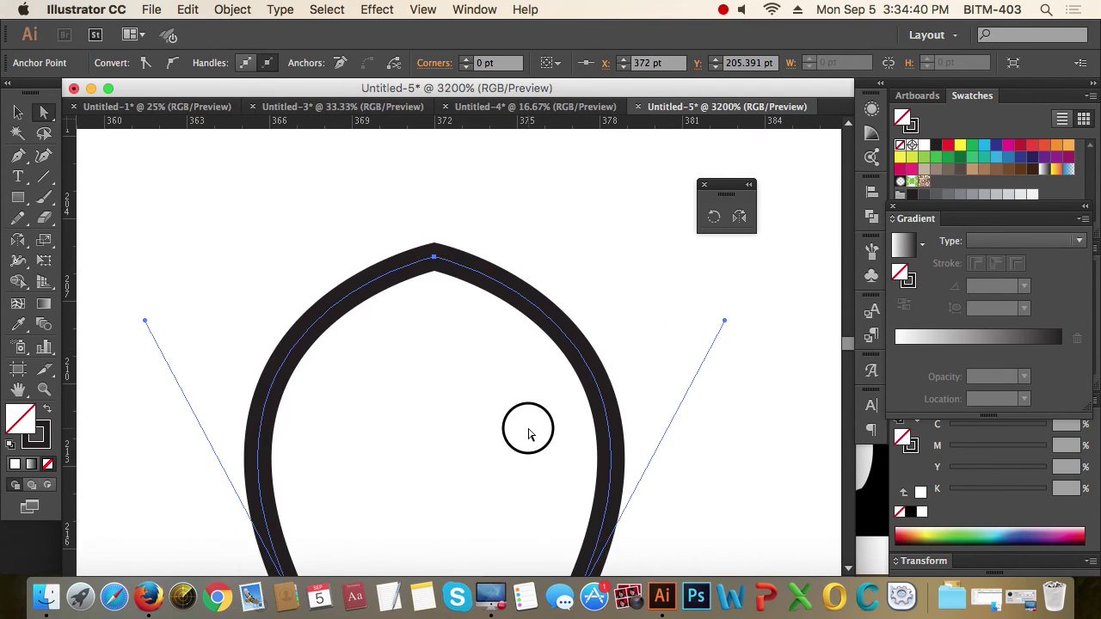
Select the open end points at the middle of the chess piece's base line and connect them with the Join command.
alt+click(528, 430)
alt+click(528, 430)
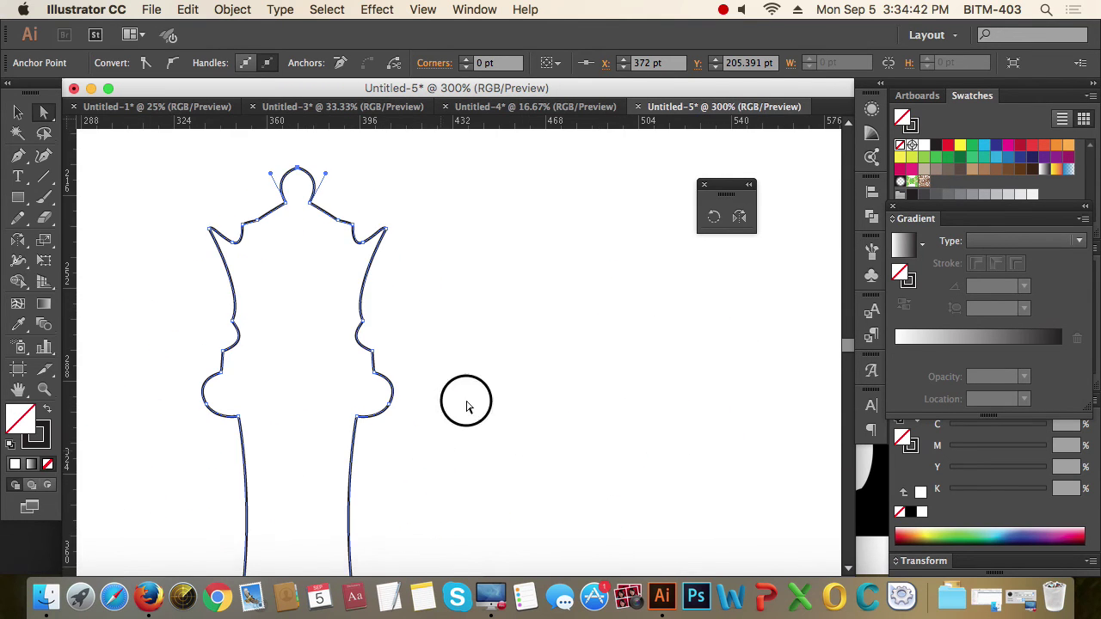
drag(467, 399, 579, 209)
drag(471, 344, 491, 371)
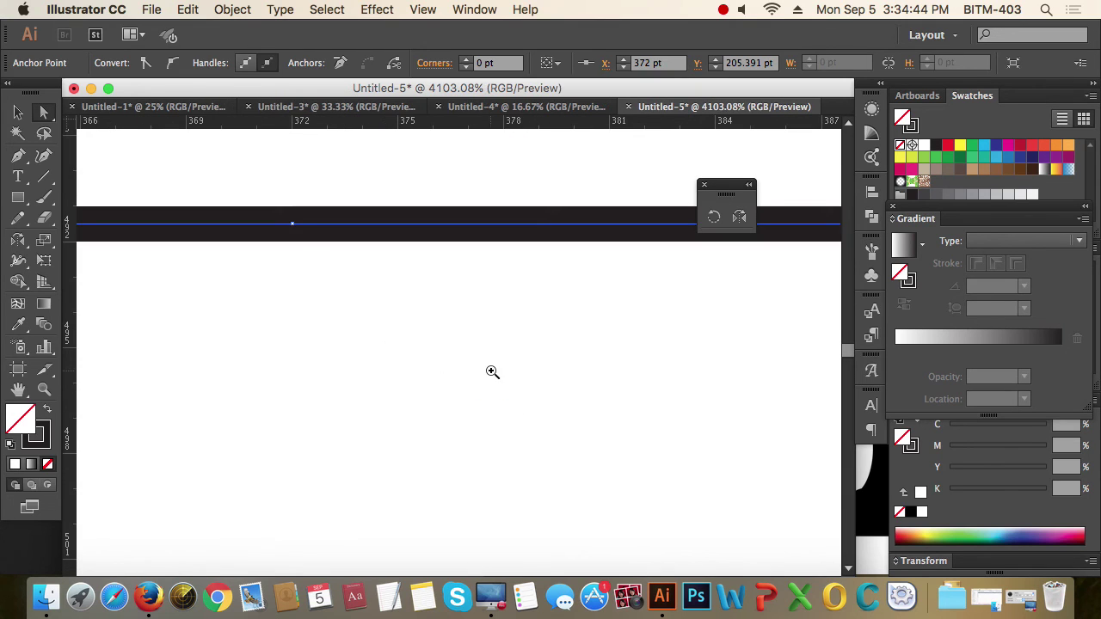
drag(517, 431, 385, 254)
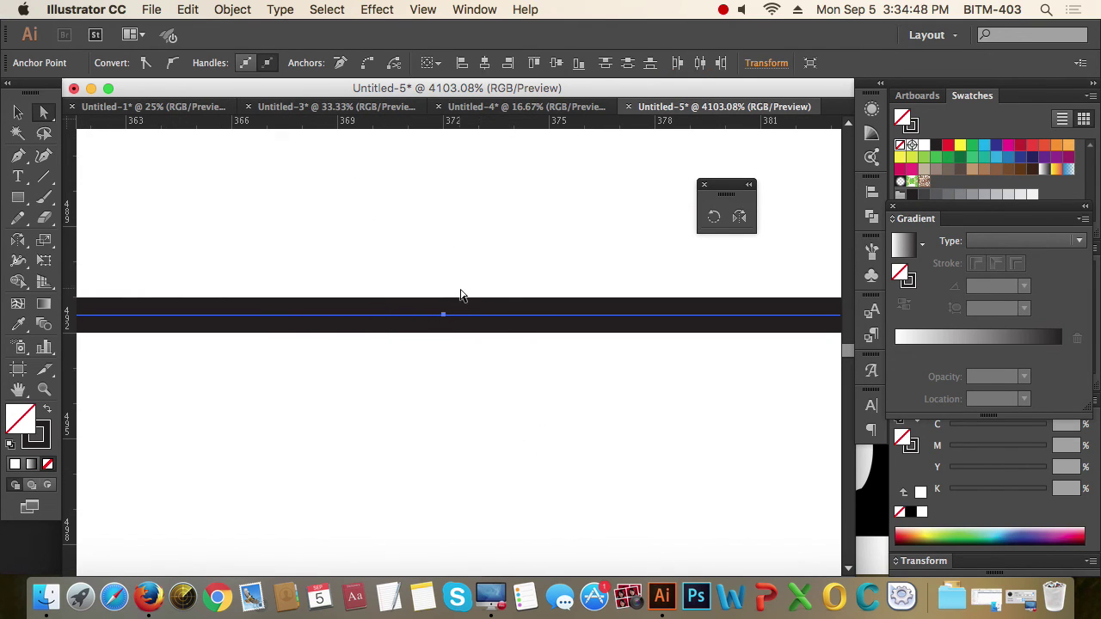
click(225, 10)
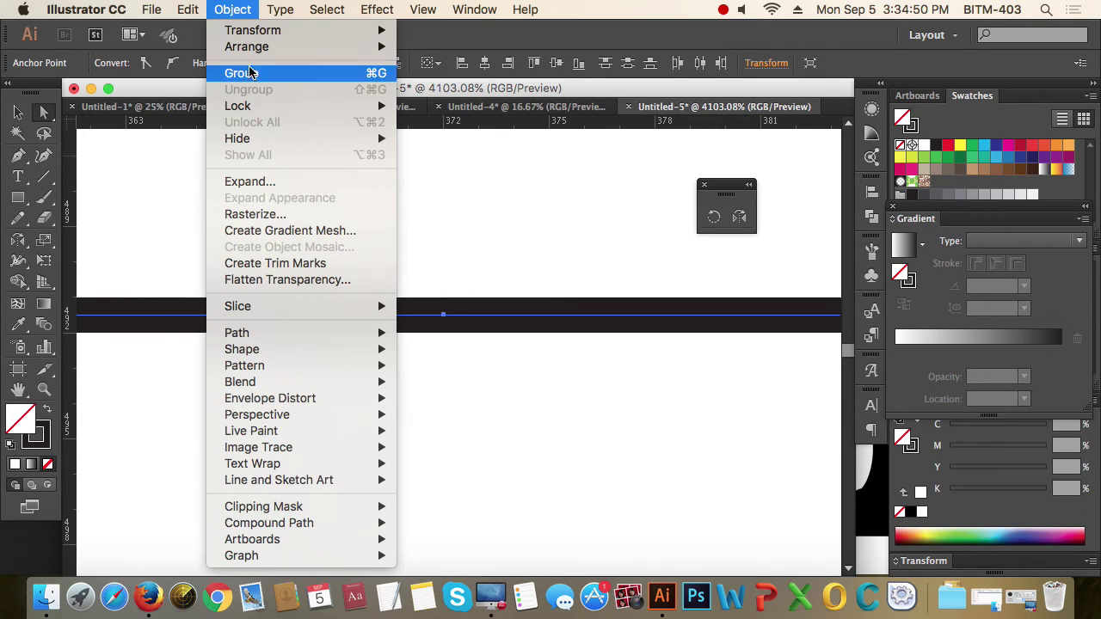
mouse_move(284, 335)
click(513, 335)
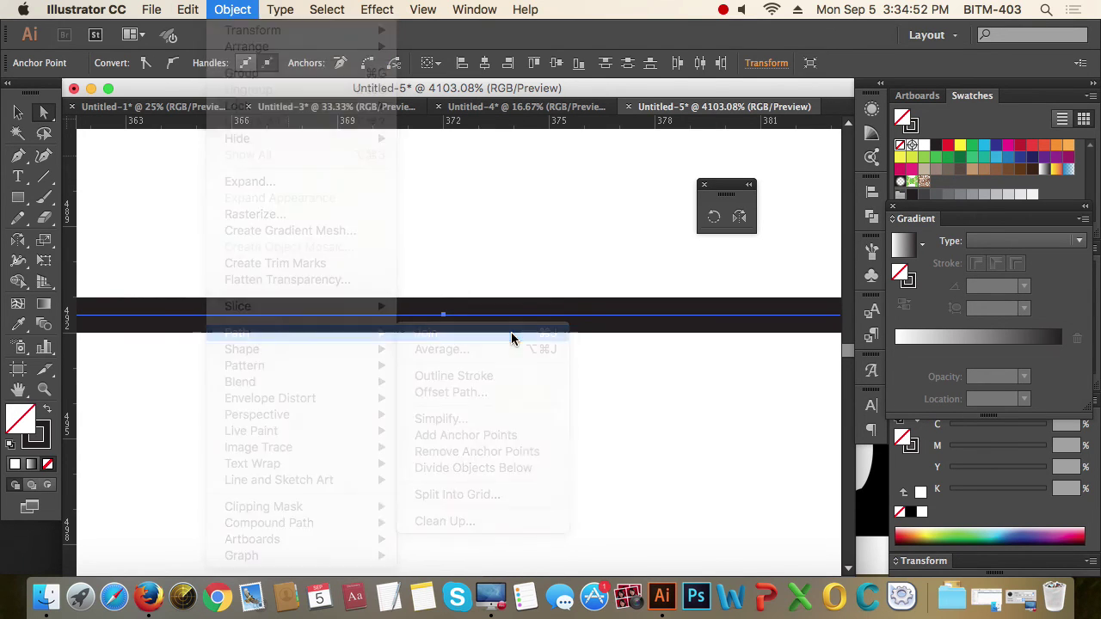
click(509, 395)
key(super+0)
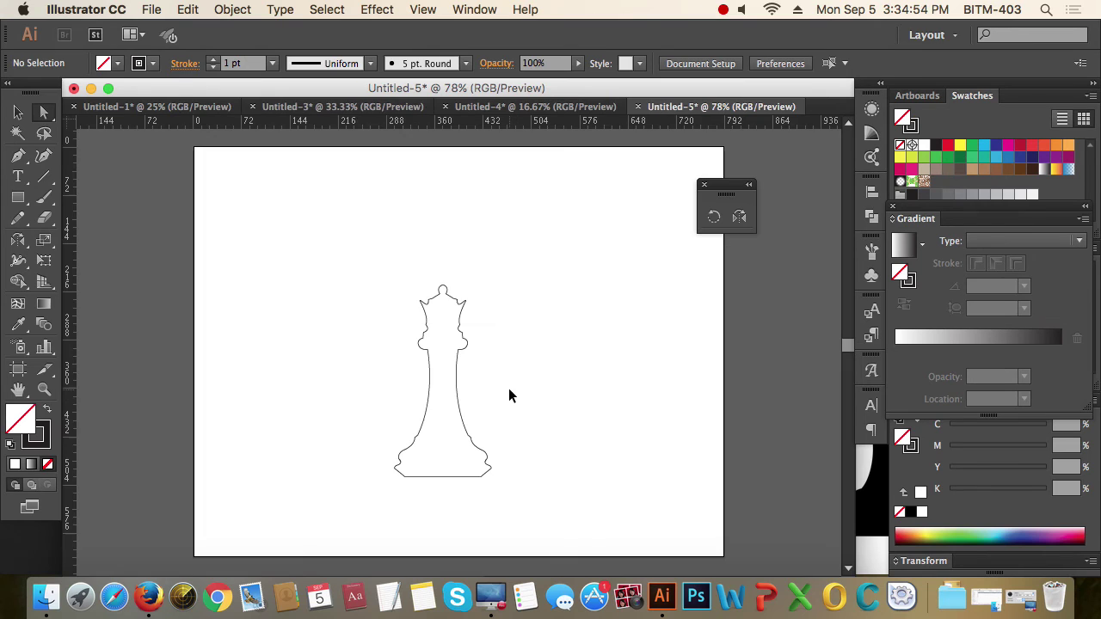
Select the whole chess queen outline and swap its fill and stroke so it is filled black without a stroke.
key(v)
drag(515, 464, 421, 406)
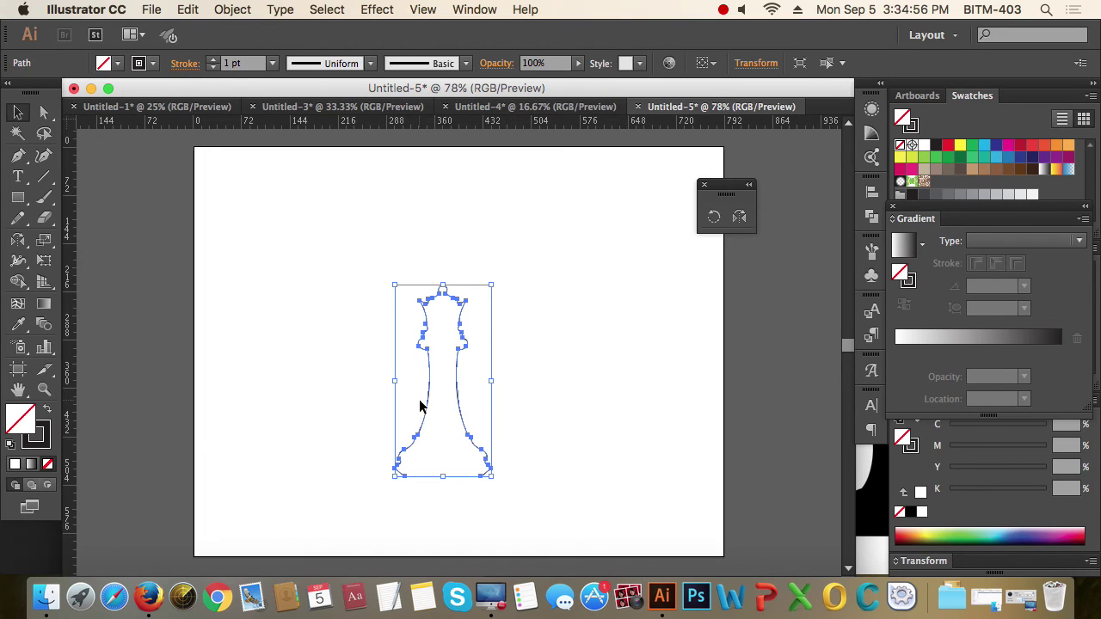
click(48, 409)
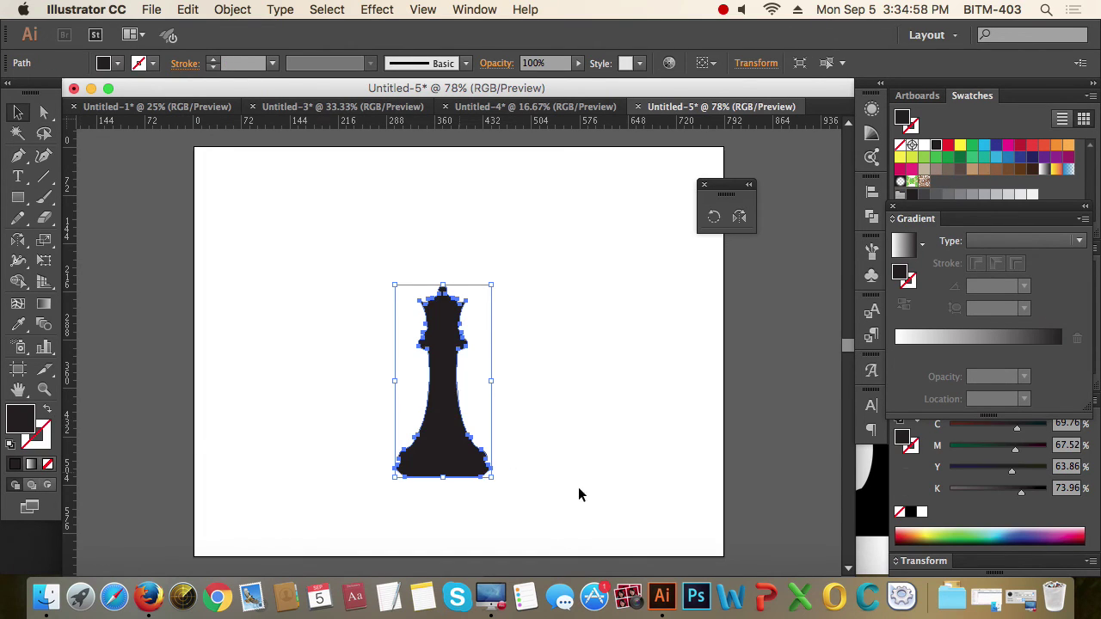
click(662, 483)
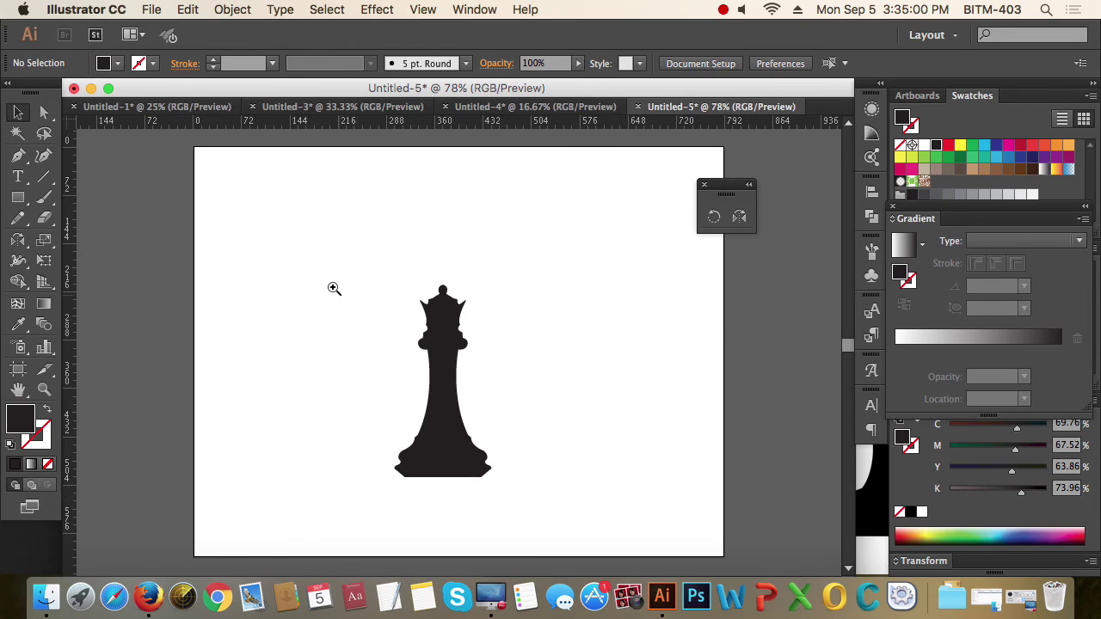
Fill the chess queen with the dark blue swatch and deselect it.
drag(332, 285, 591, 482)
click(417, 413)
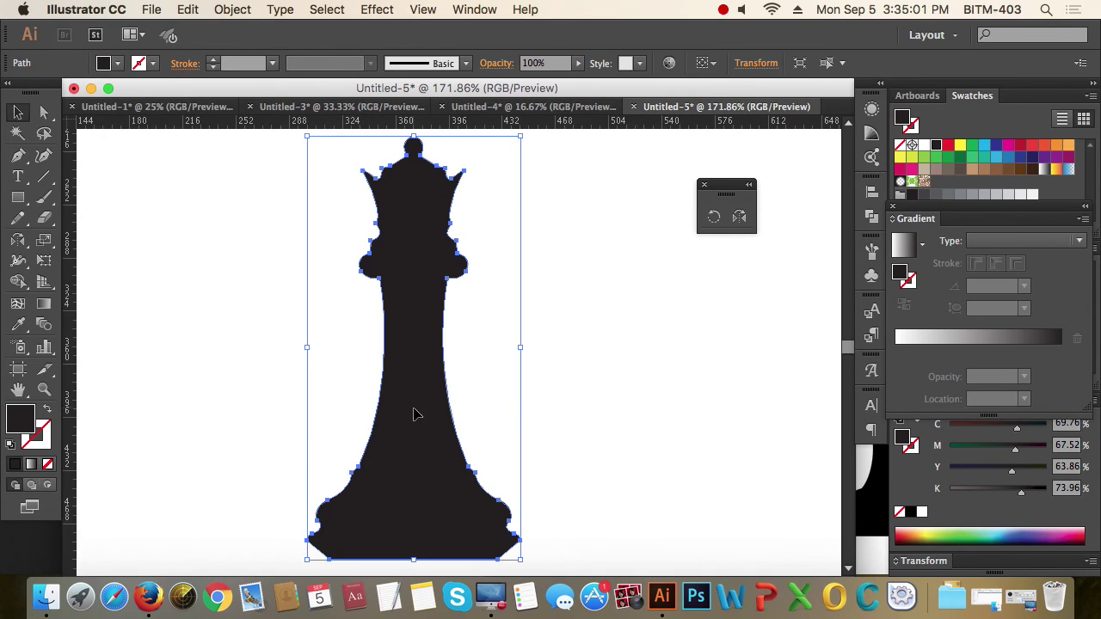
click(948, 145)
click(996, 148)
click(658, 388)
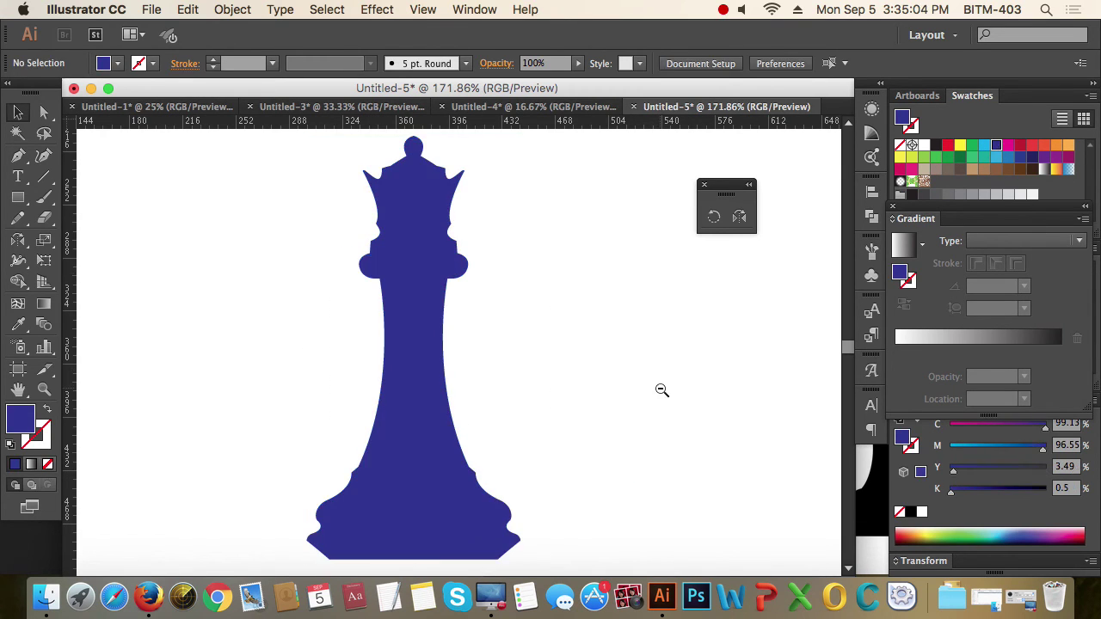
key(super+minus)
key(super+minus)
key(super+minus)
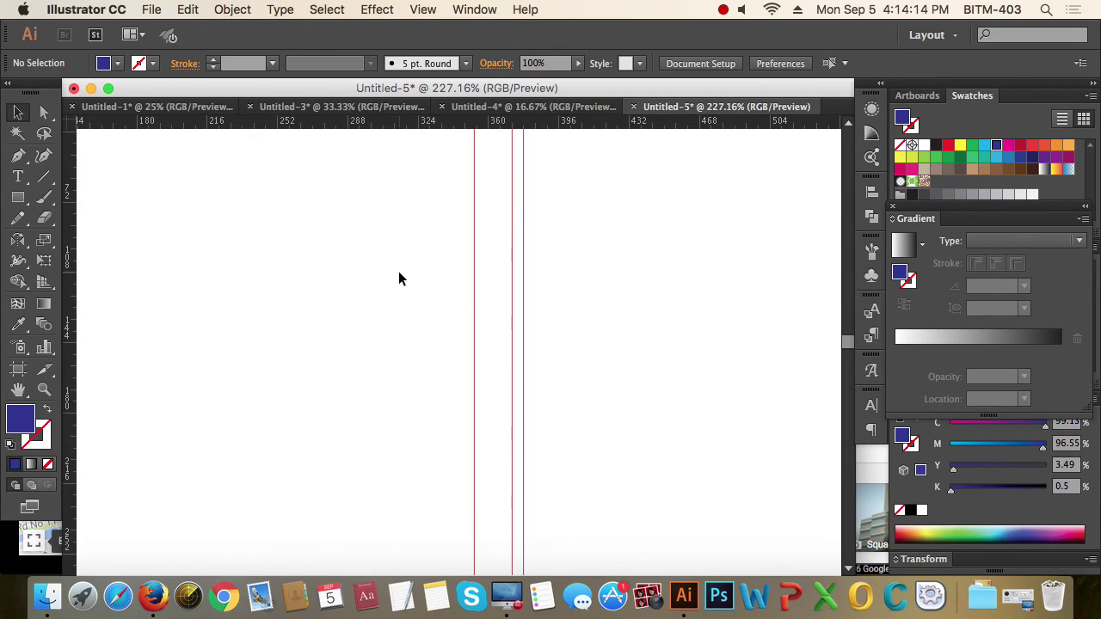
Draw the stepped lower half of a spade outline with the Pen tool between the vertical guides, and apply the default fill and stroke.
key(p)
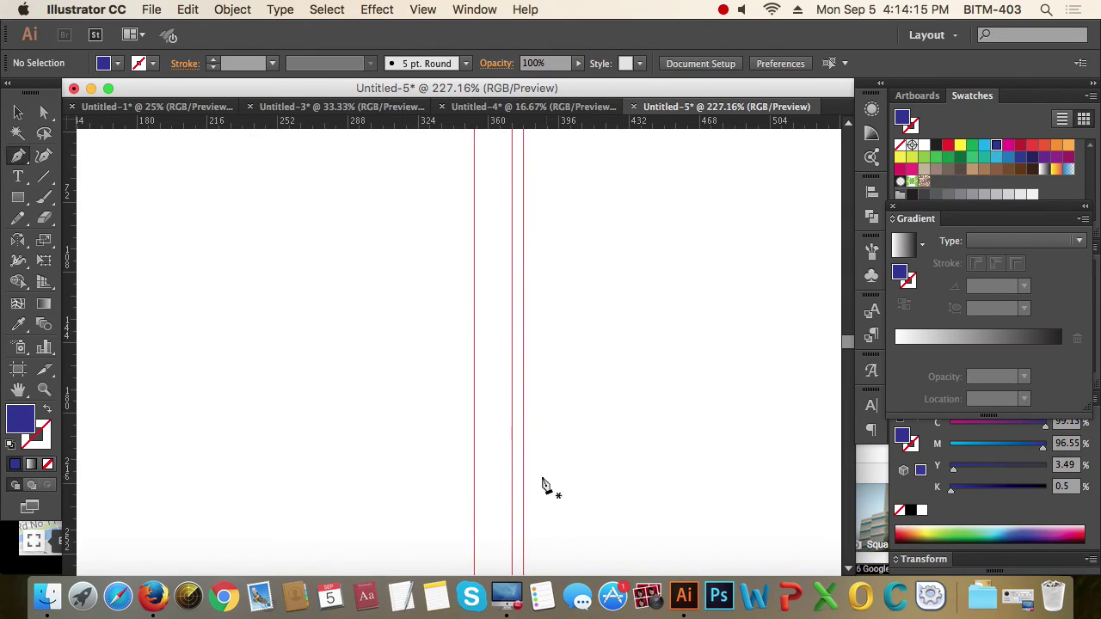
click(519, 426)
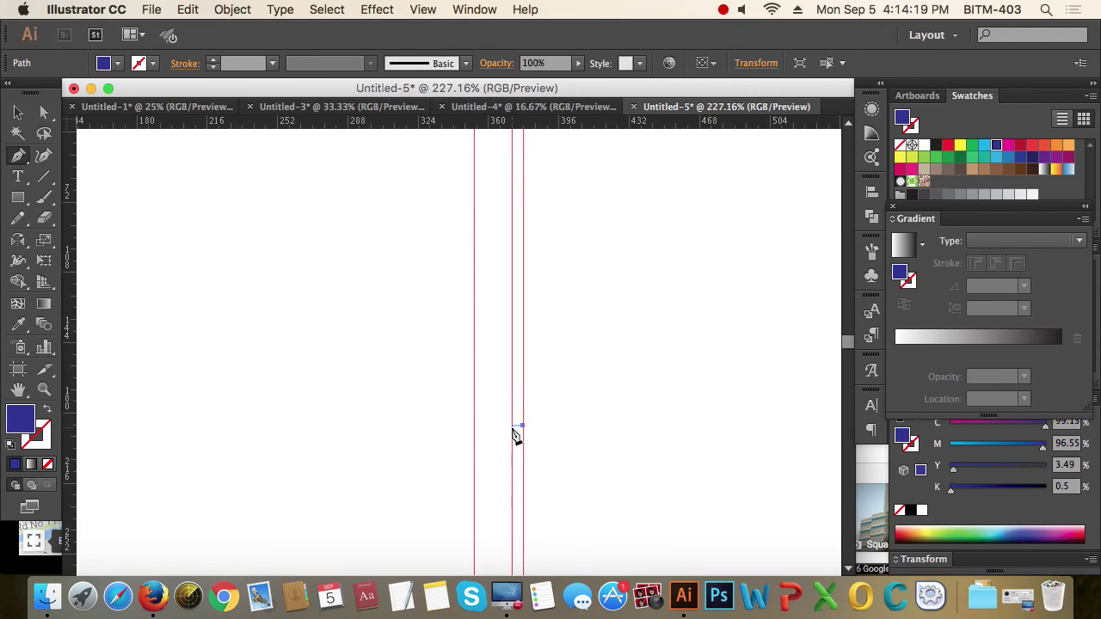
click(514, 337)
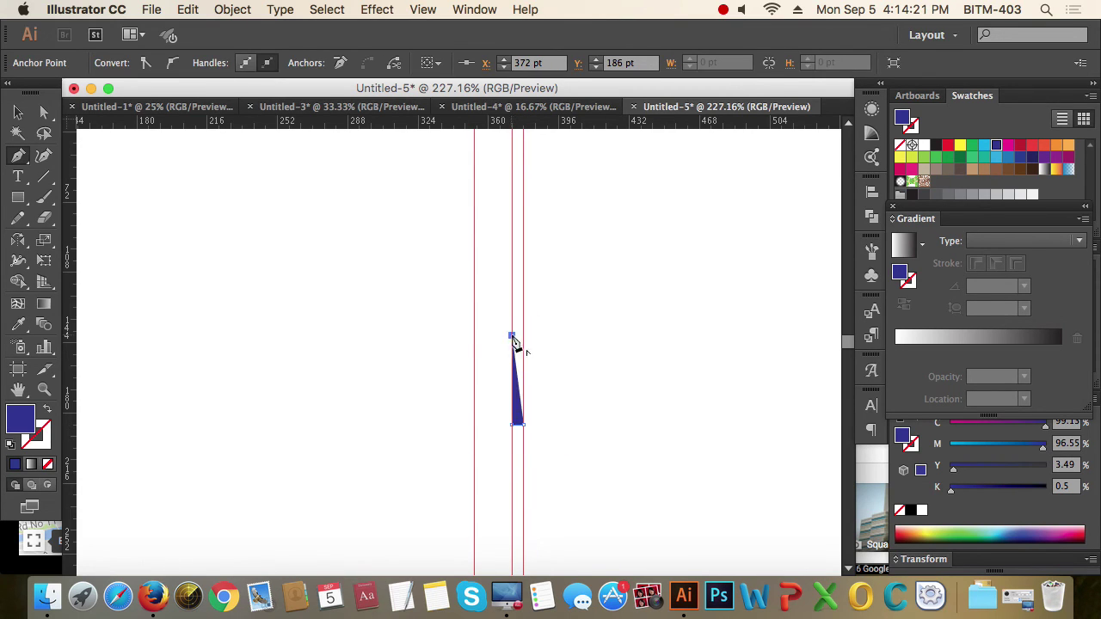
click(474, 342)
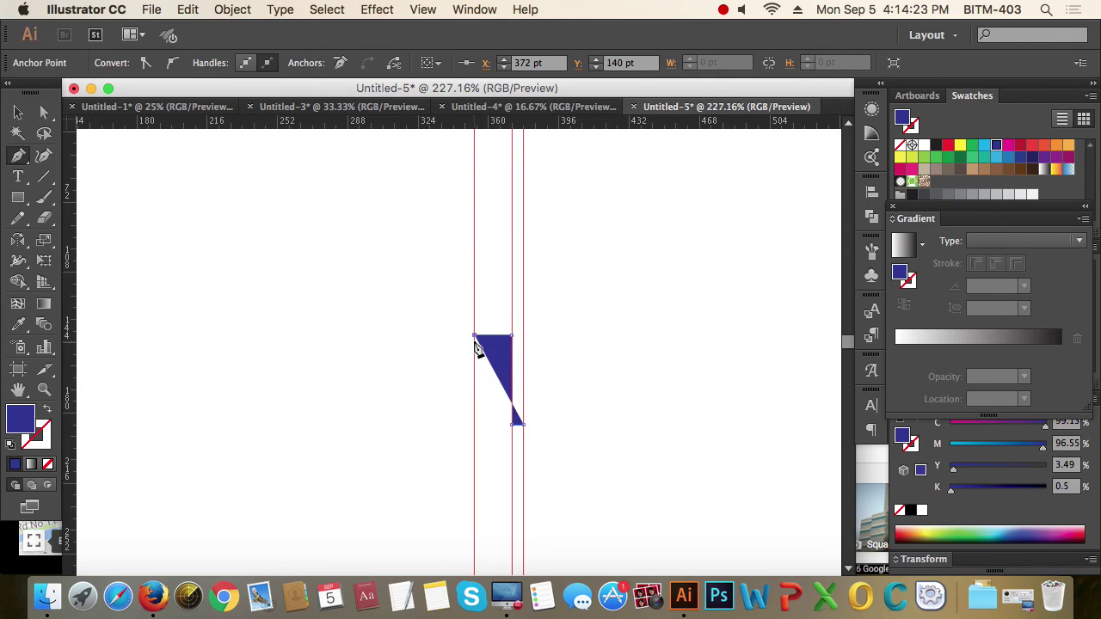
key(d)
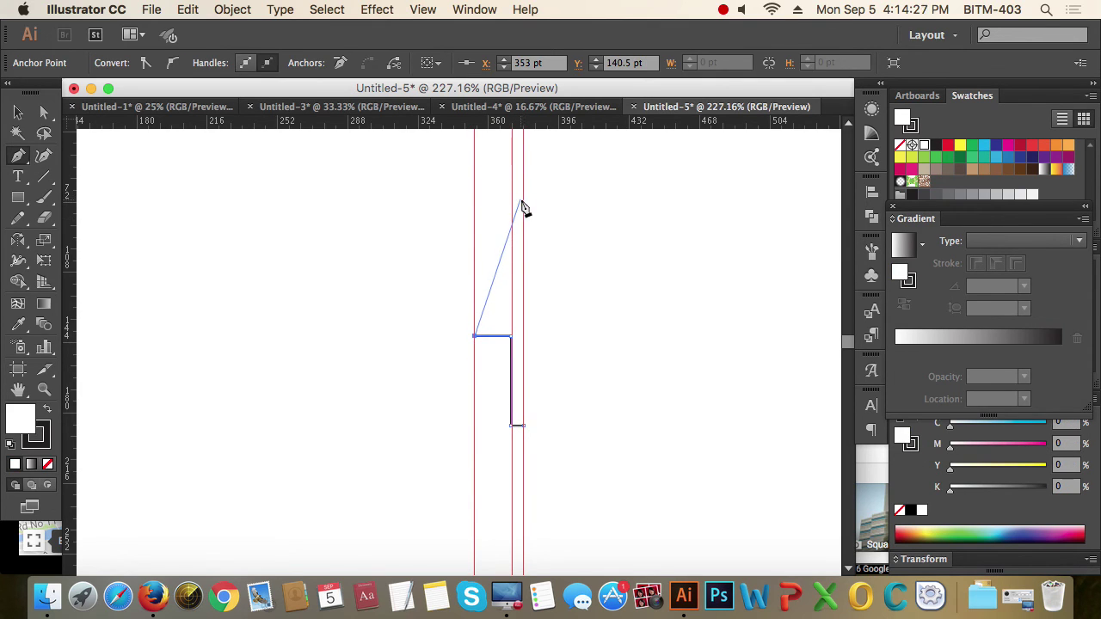
Continue the path with a curved segment up to a tip on the rightmost guide, and end the open path.
mouse_move(523, 200)
mouse_down()
mouse_move(557, 171)
mouse_move(581, 168)
mouse_up()
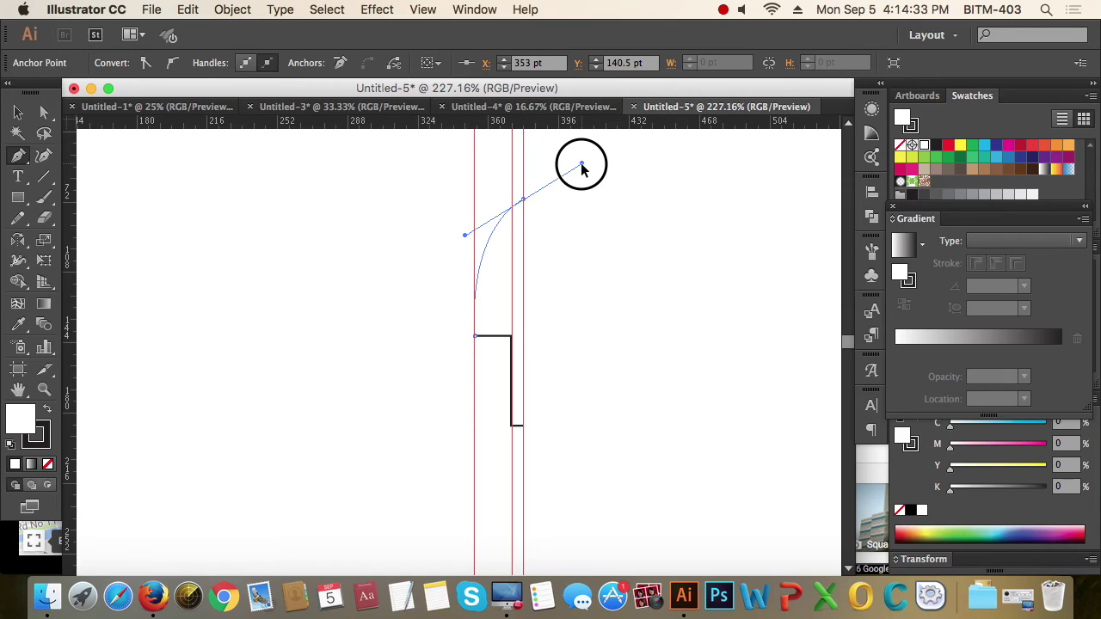
drag(581, 169, 583, 170)
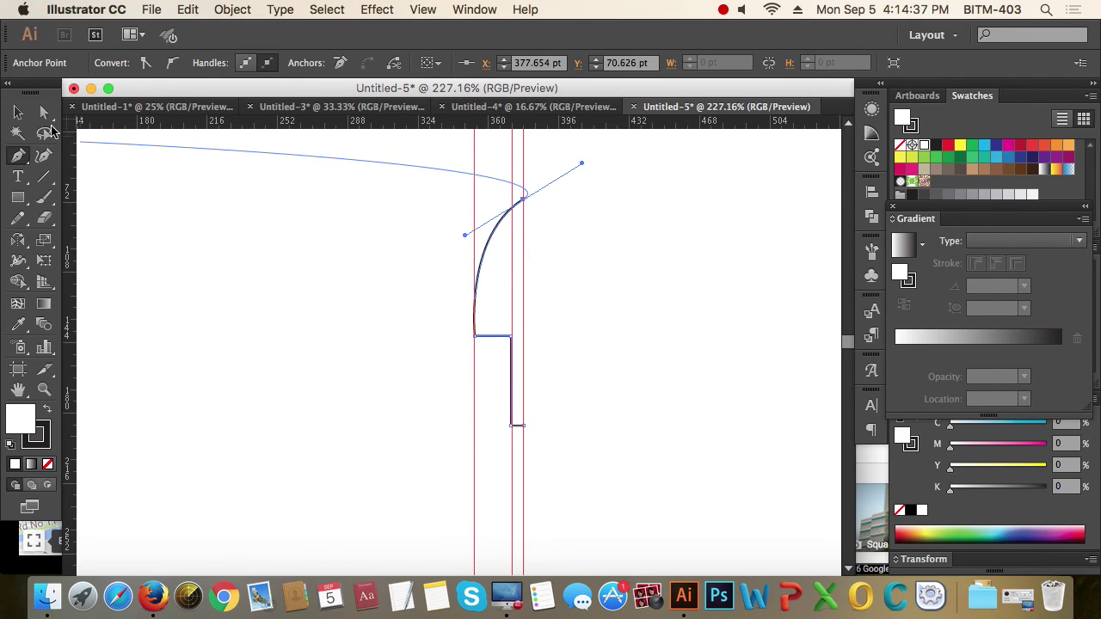
click(19, 113)
click(324, 236)
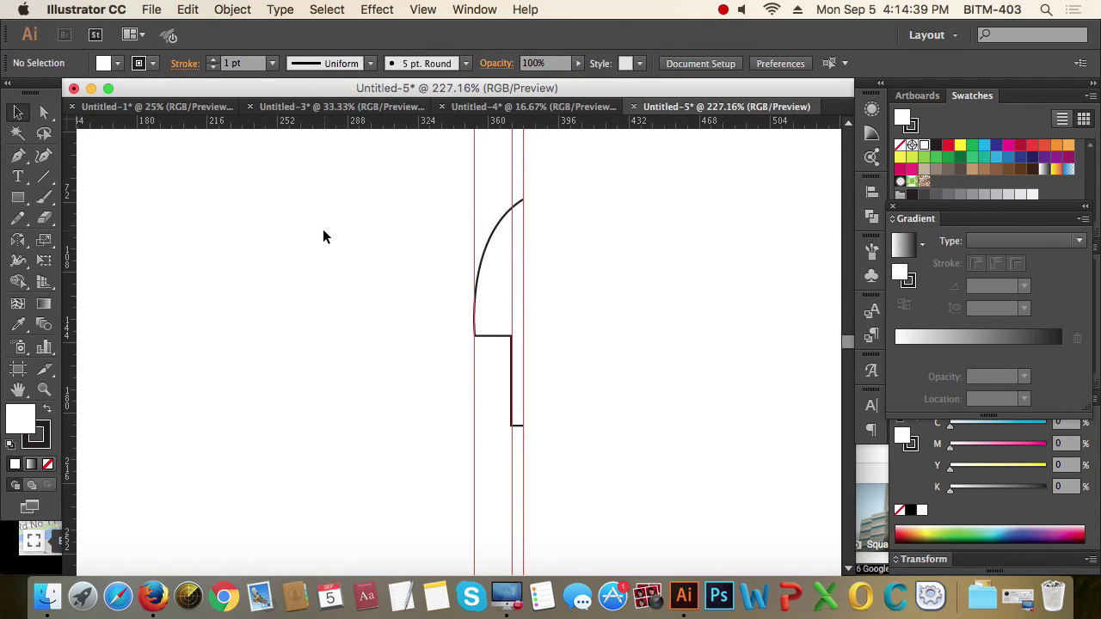
Clear the three vertical guides around the half spade outline and leave the artwork deselected.
drag(448, 234, 619, 306)
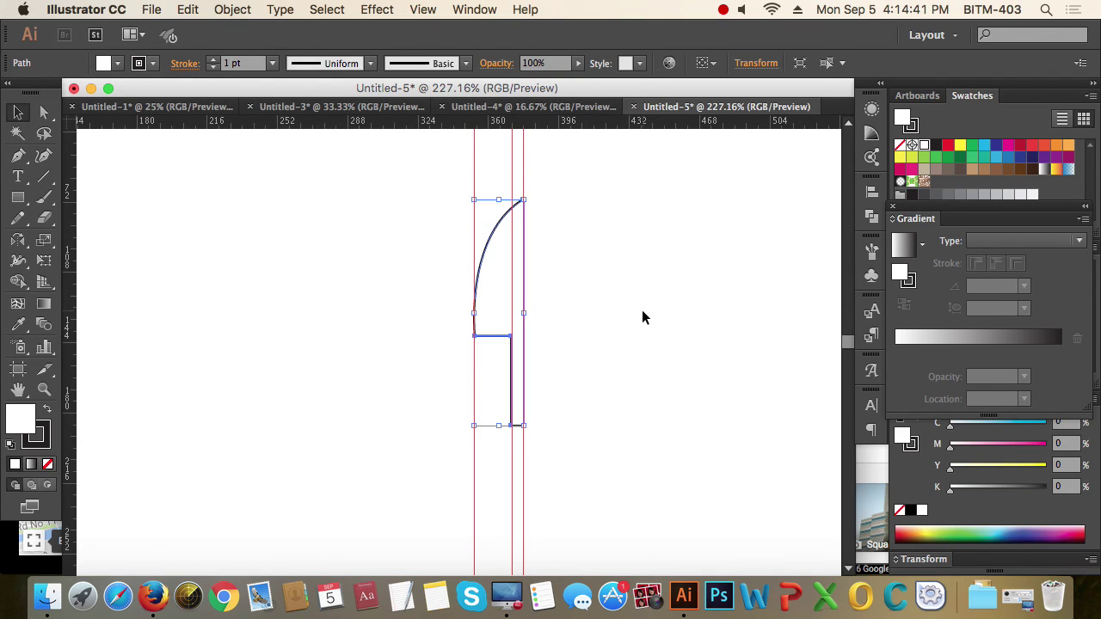
click(641, 317)
drag(373, 241, 591, 318)
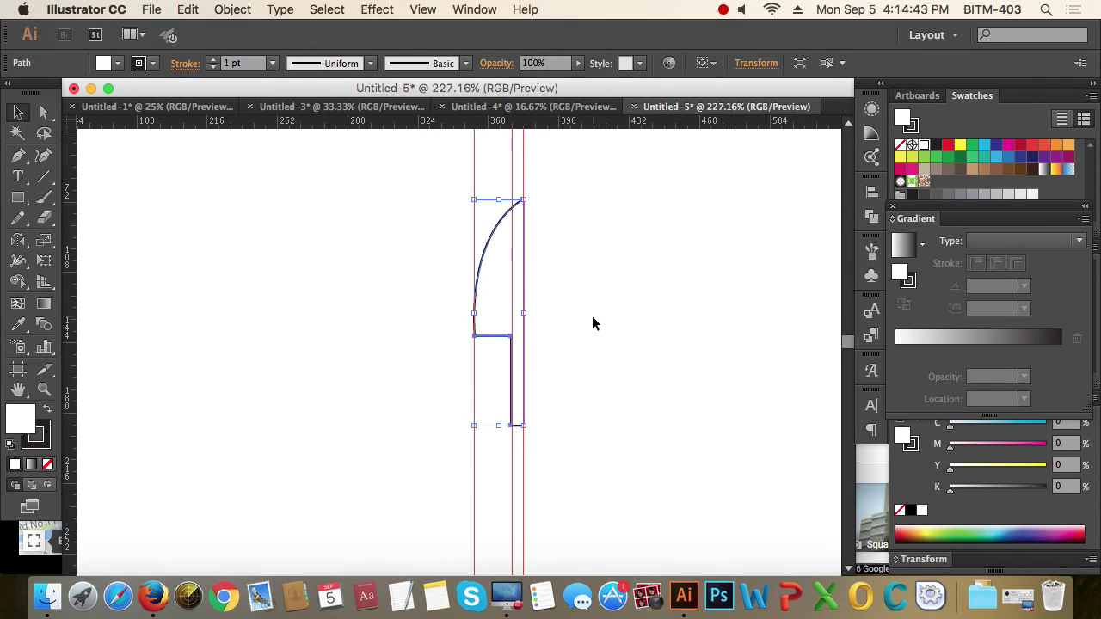
key(a)
click(639, 333)
drag(413, 216, 637, 378)
click(19, 112)
click(285, 195)
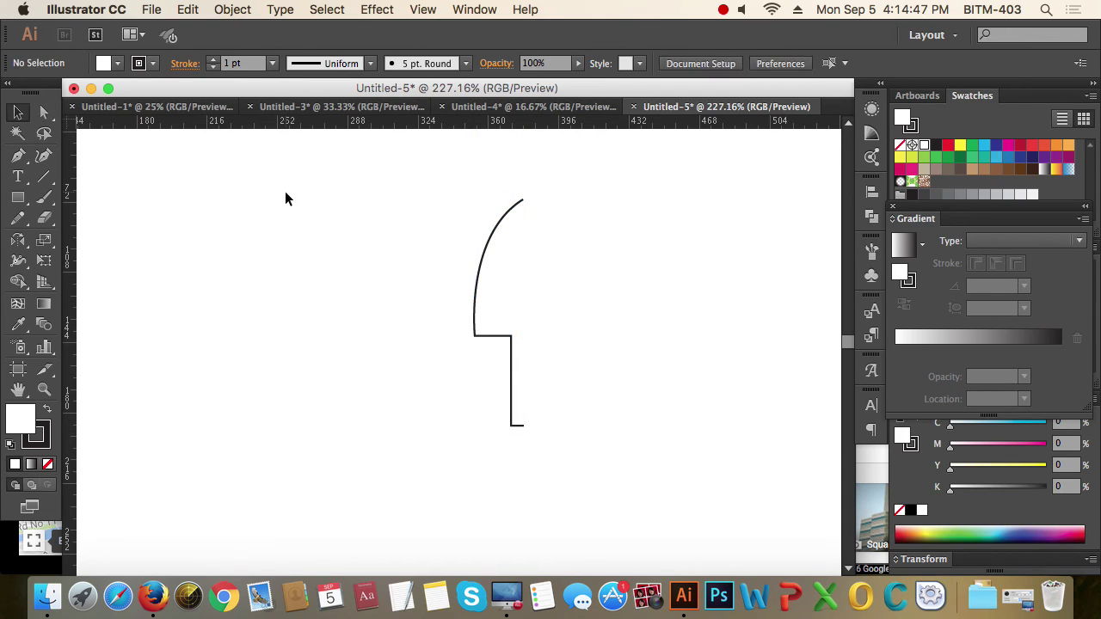
Reflect a copy of the half spade outline across the vertical axis through its open end points, with the Rotate and Reflect tools torn off.
drag(285, 192, 632, 420)
drag(17, 240, 167, 253)
drag(58, 258, 729, 244)
click(735, 267)
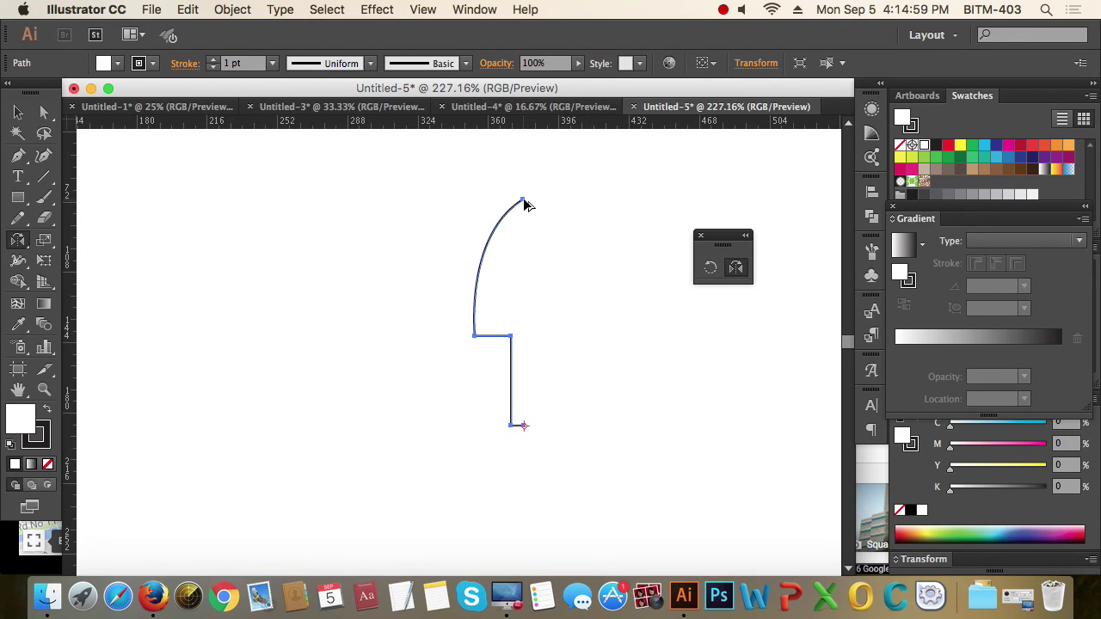
alt+drag(527, 204, 526, 204)
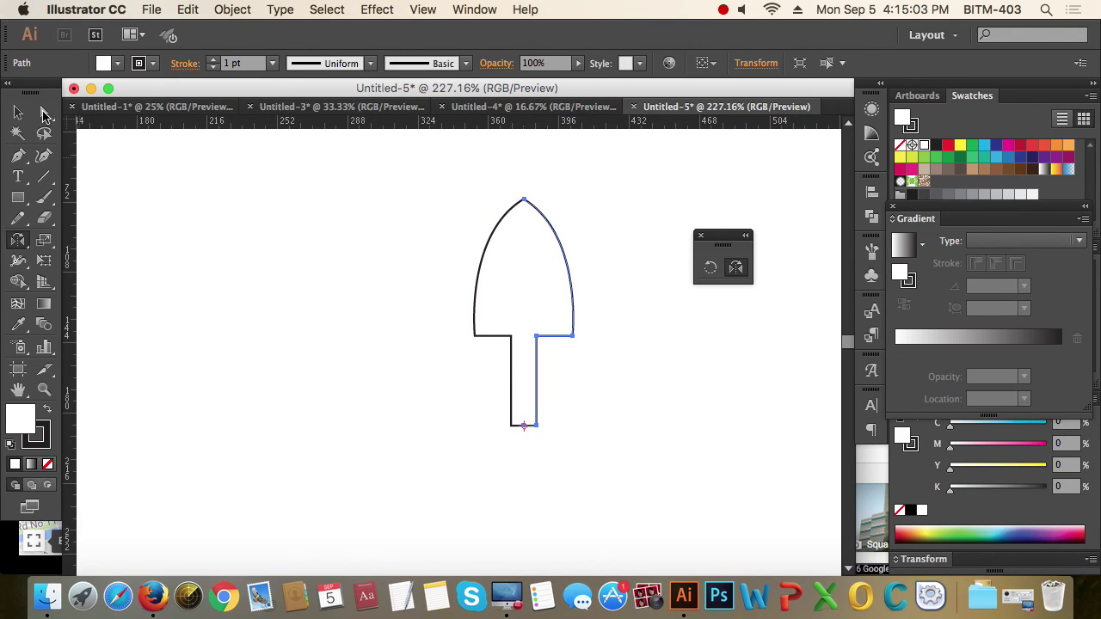
Select the two open end points at the tip of the spade outline and connect them with the Join command.
click(45, 113)
click(627, 336)
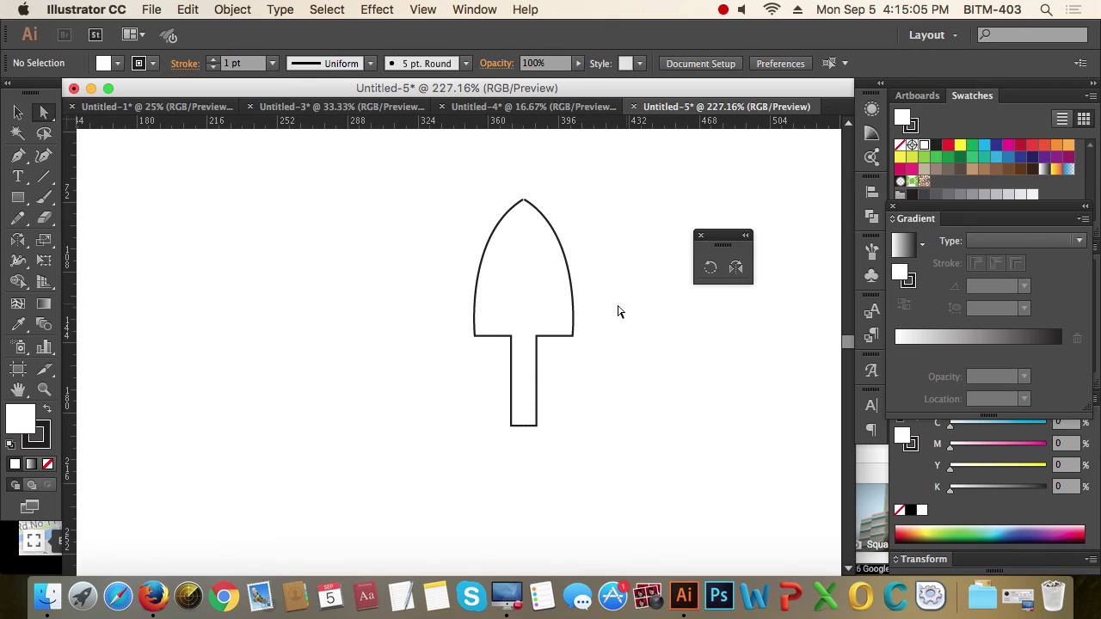
drag(506, 186, 550, 225)
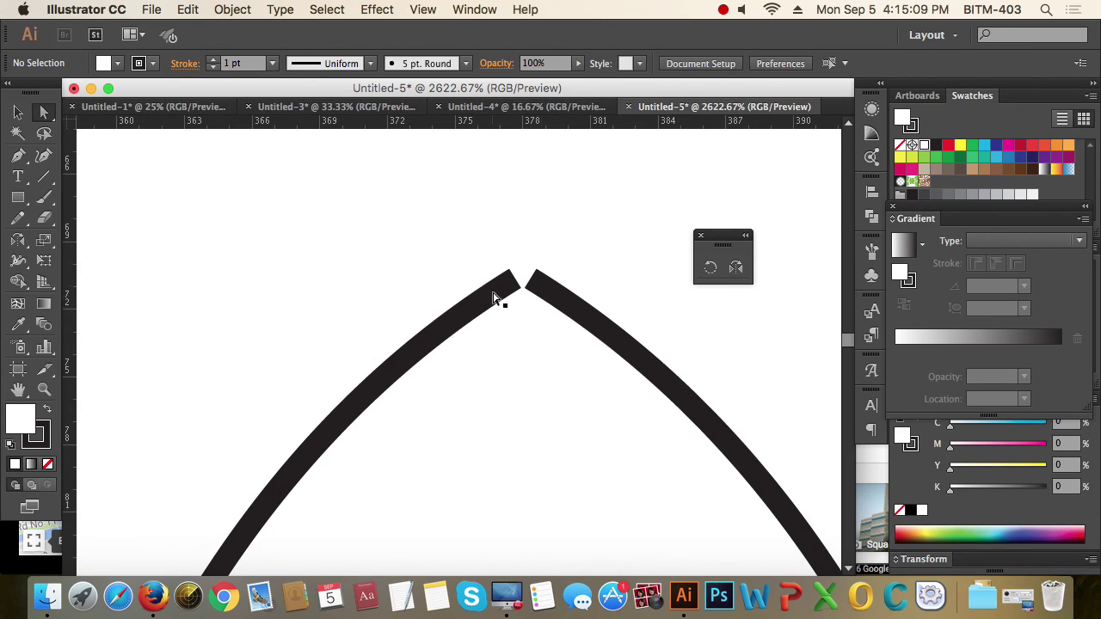
mouse_move(457, 207)
mouse_down()
mouse_move(591, 324)
mouse_move(583, 337)
mouse_up()
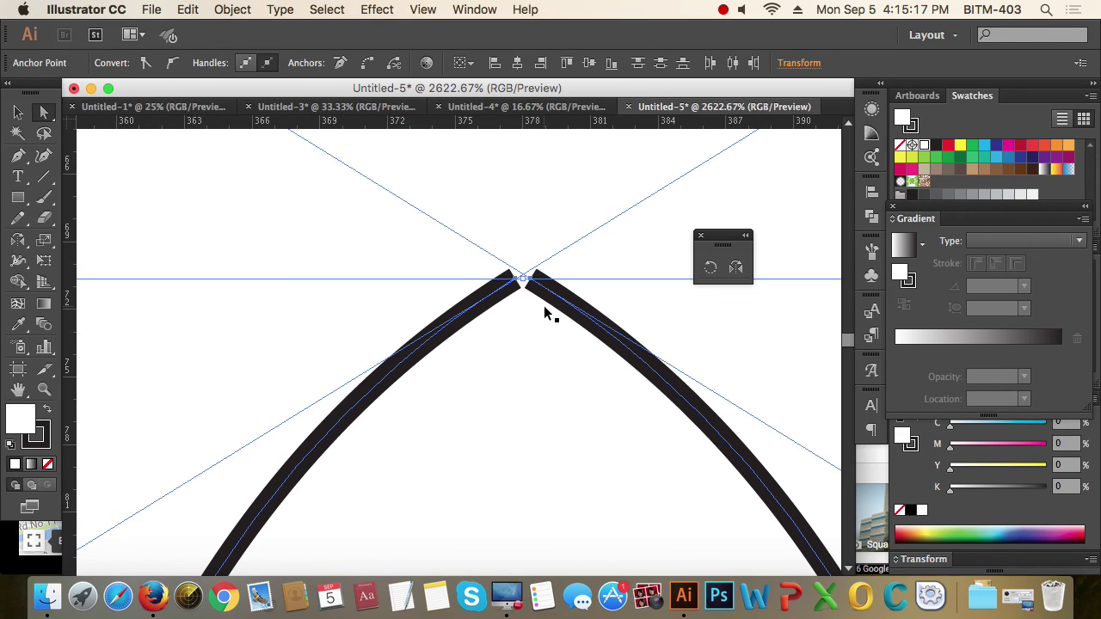
key(ctrl+j)
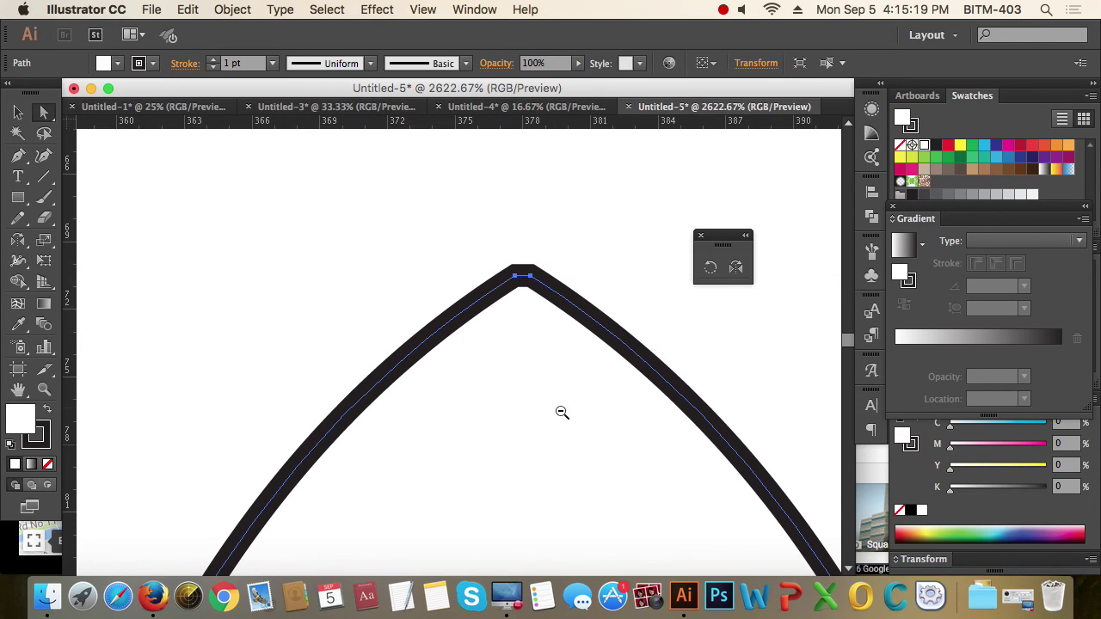
Inspect the anchor point at the middle of the stem's bottom edge to check whether the outline is joined there.
ctrl+alt+click(551, 405)
ctrl+alt+click(456, 378)
ctrl+alt+click(456, 378)
ctrl+alt+click(455, 373)
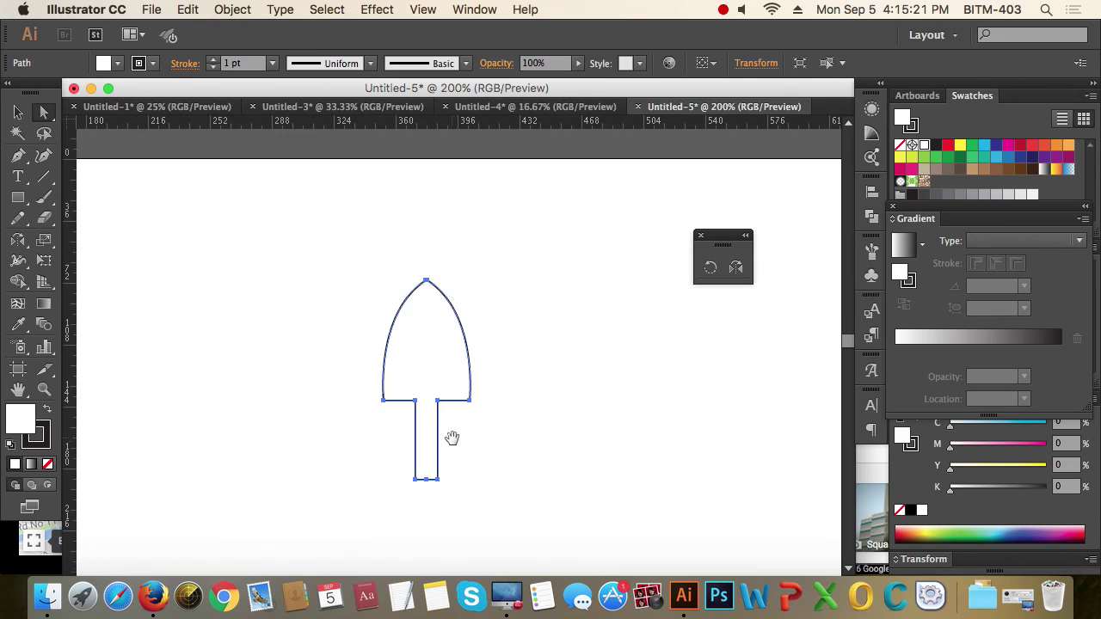
scroll(430, 387, down, 3)
drag(413, 347, 338, 272)
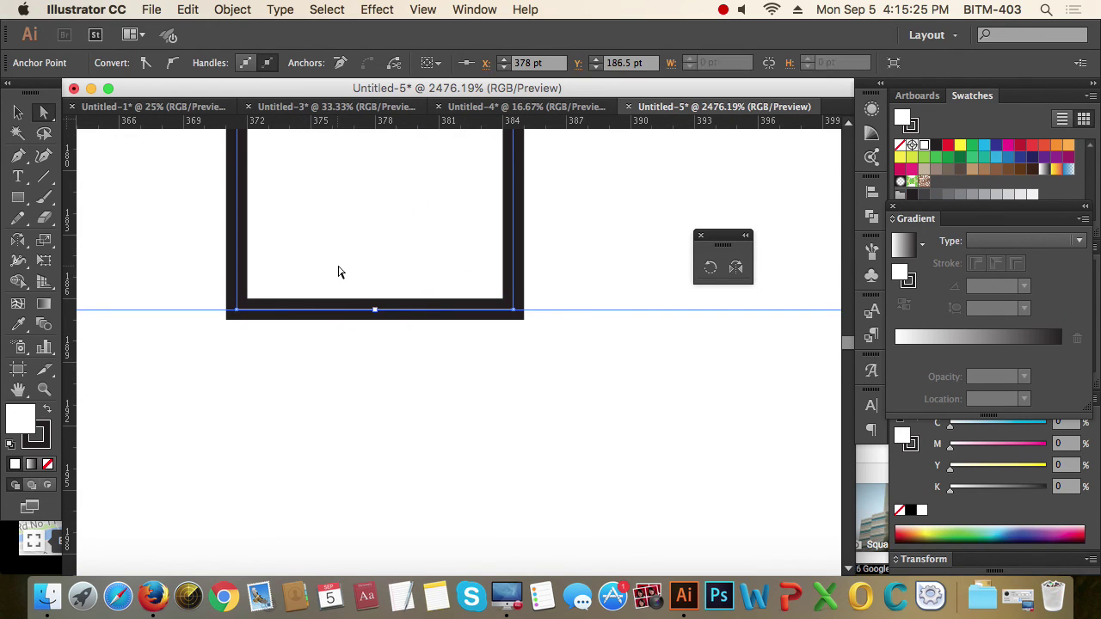
click(556, 464)
ctrl+alt+click(499, 290)
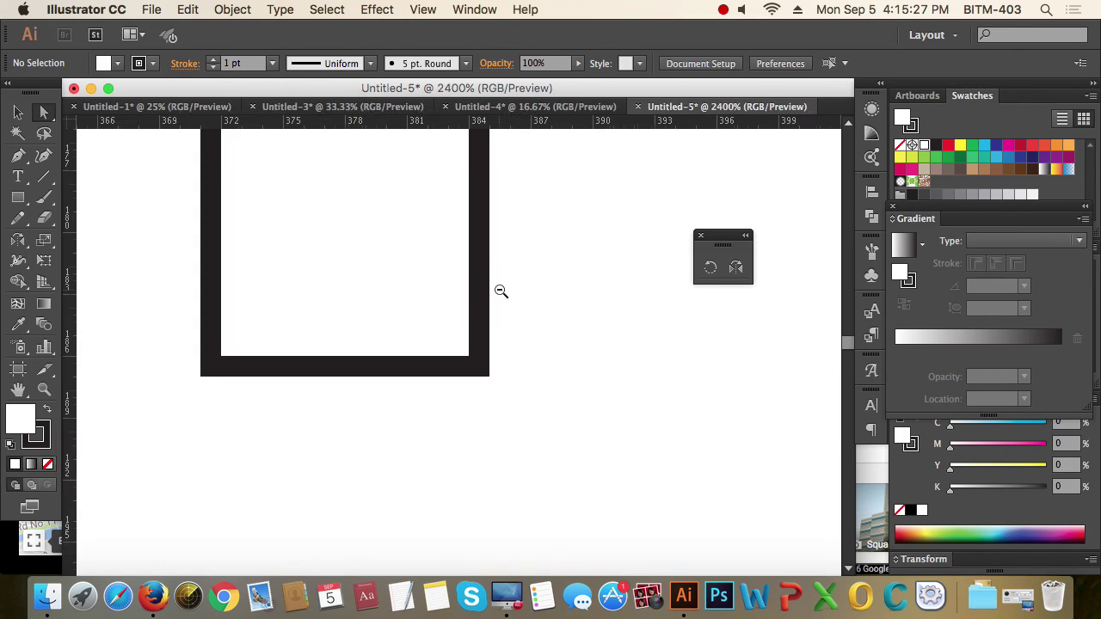
ctrl+alt+click(500, 291)
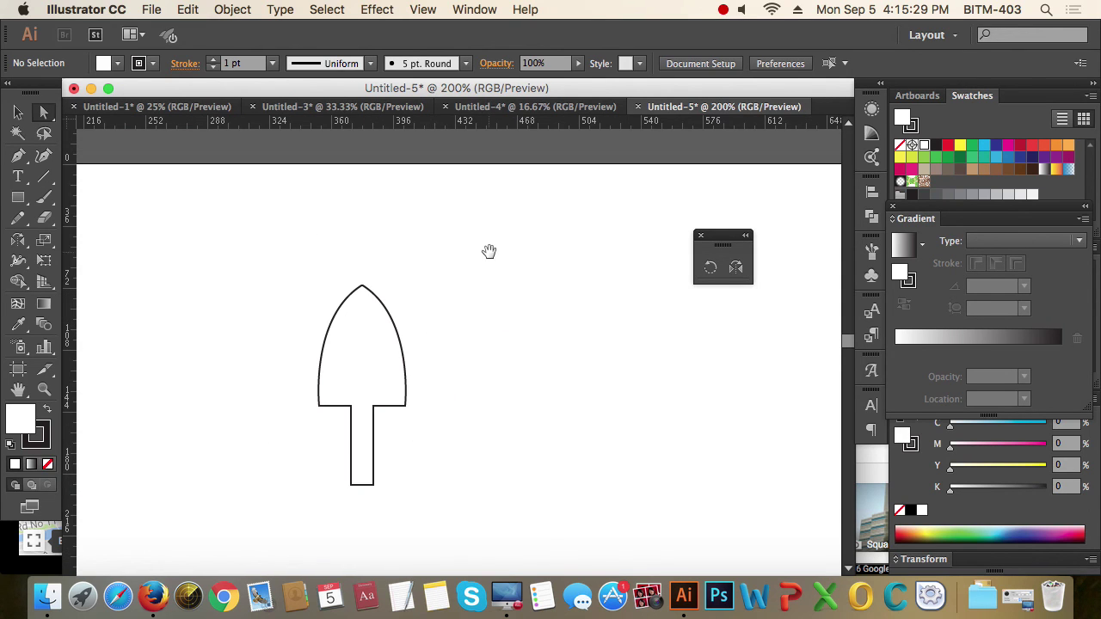
Select the whole spade outline and set its fill to None.
click(18, 114)
drag(258, 272, 420, 386)
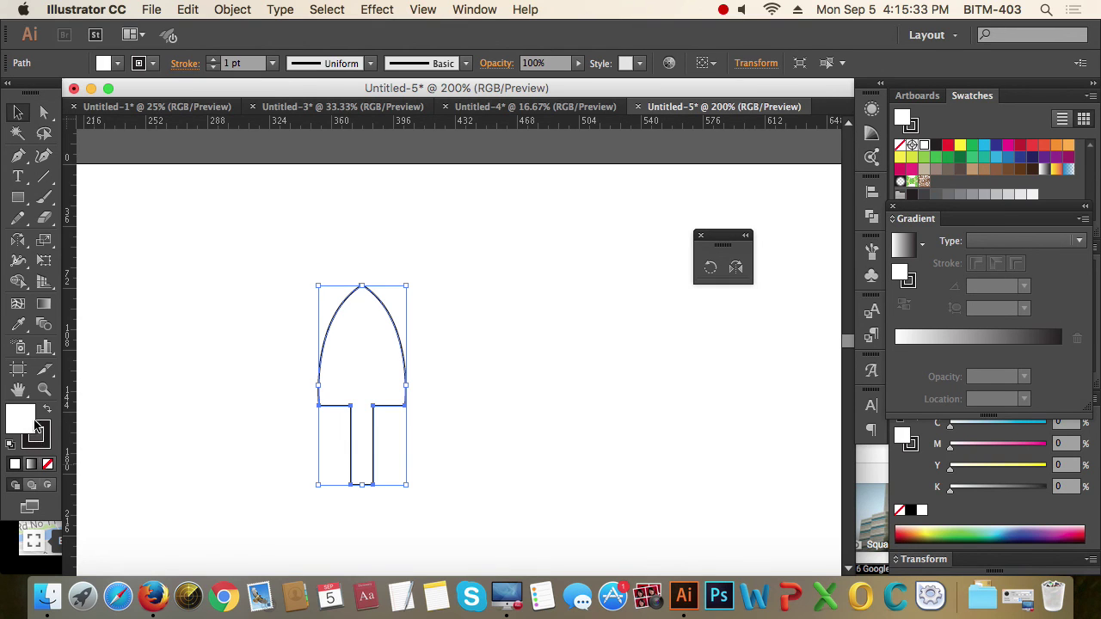
click(48, 465)
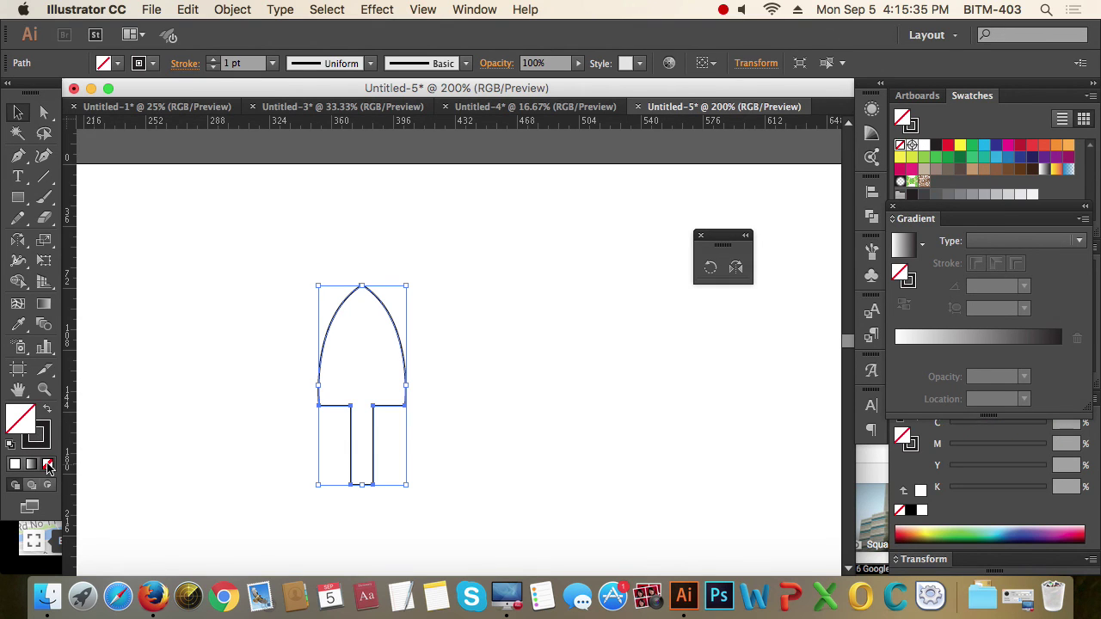
Rotate a copy of the spade outline slightly counterclockwise about its default centre and repeat the transformation around the circle.
drag(430, 395, 513, 304)
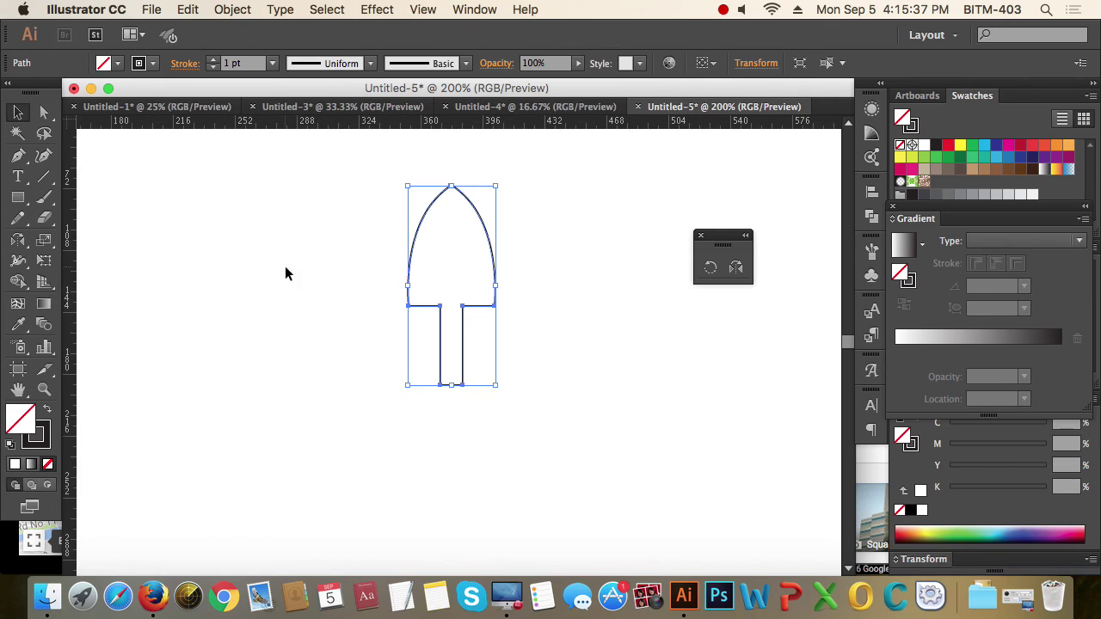
click(711, 267)
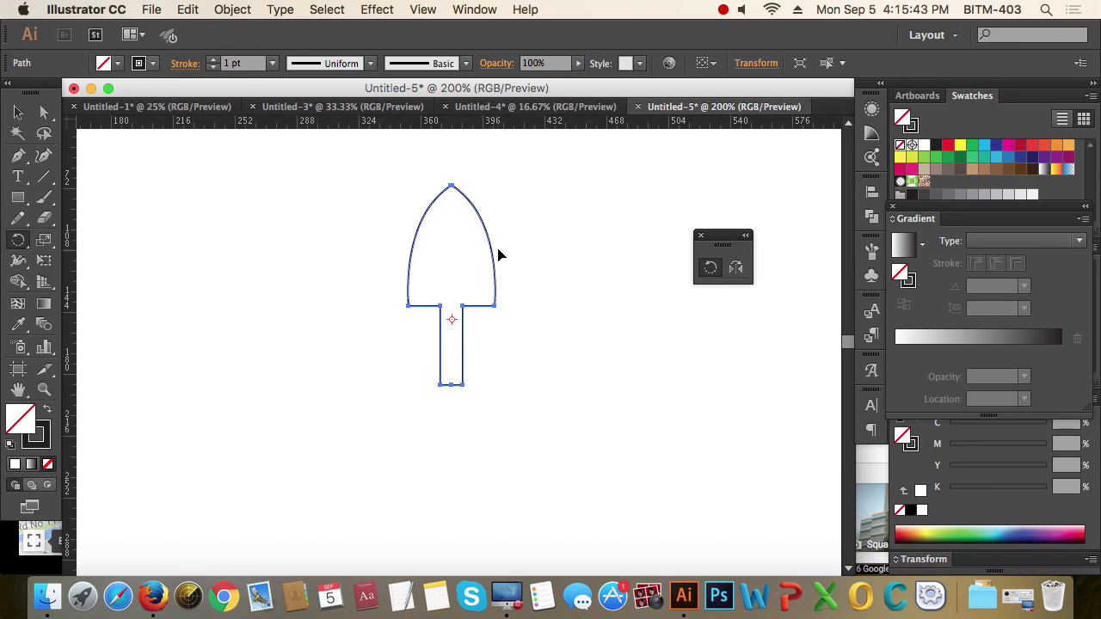
drag(499, 254, 487, 251)
key(super+d)
key(super+d)
key(super+d)
key(super+d)
key(super+d)
key(super+d)
key(super+d)
key(super+d)
key(super+d)
key(super+d)
key(super+d)
key(super+d)
key(super+d)
key(super+d)
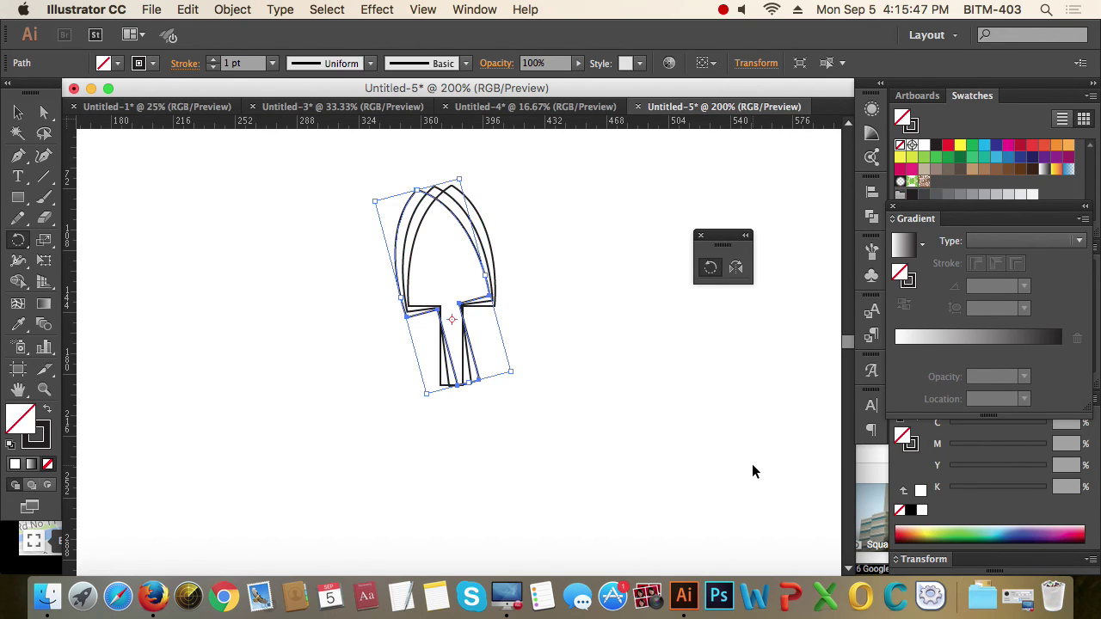
key(super+d)
key(super+d)
key(super+d)
key(super+d)
key(super+d)
key(super+d)
key(super+d)
key(super+d)
key(super+d)
key(super+d)
key(super+d)
key(super+d)
key(super+d)
key(super+d)
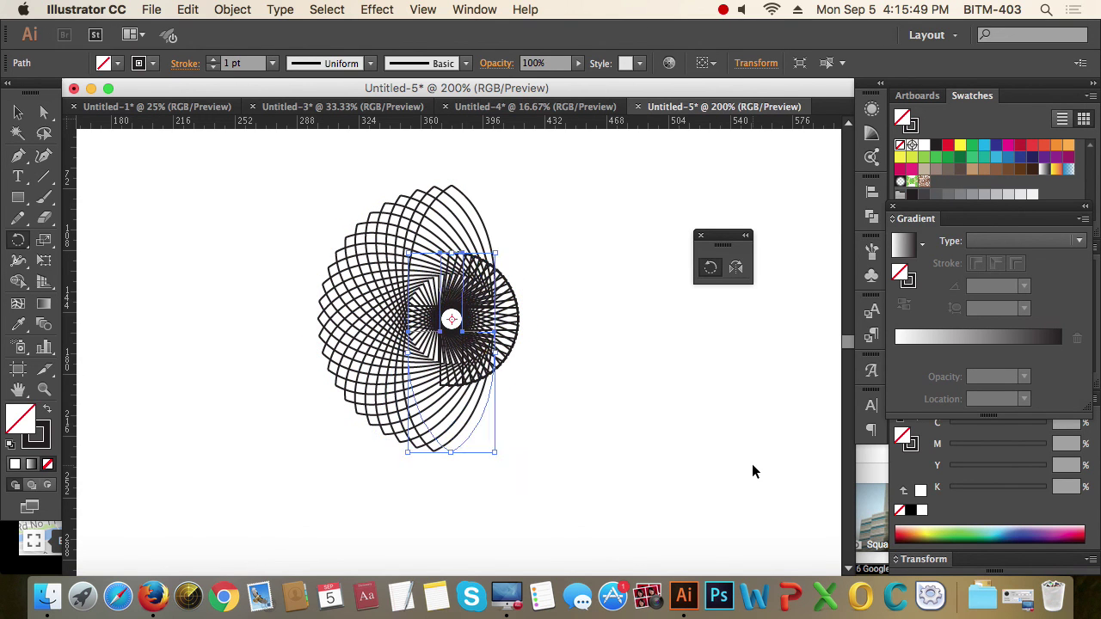
key(super+d)
key(super+d)
key(super+d)
key(super+d)
key(super+d)
key(super+d)
key(super+d)
key(super+d)
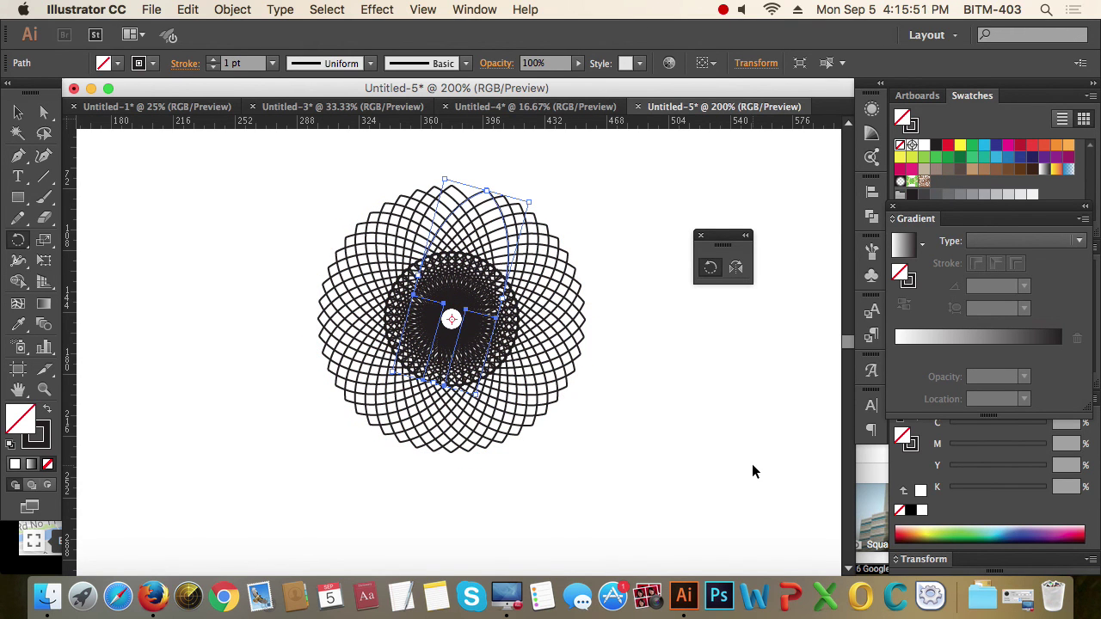